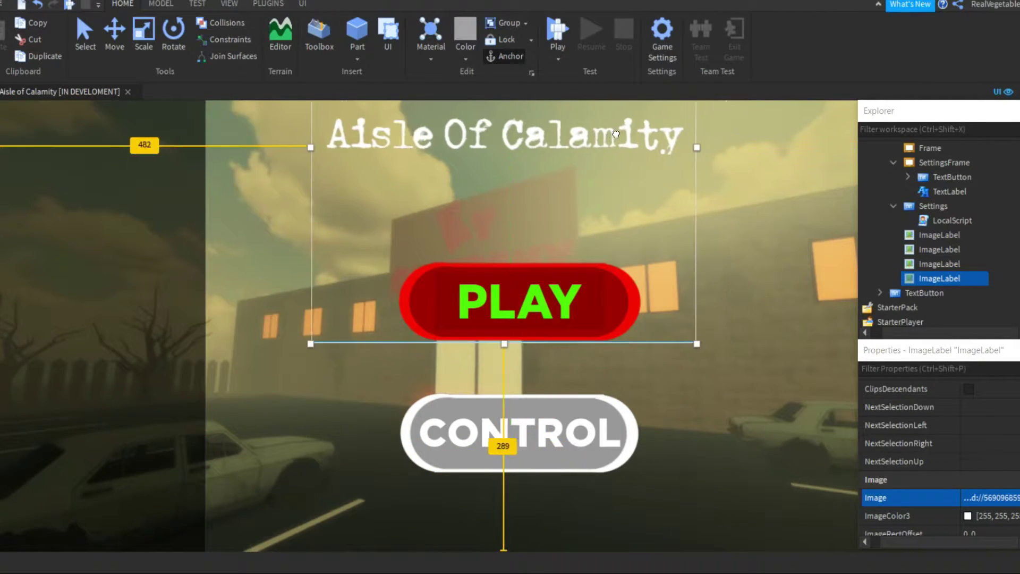
Replace the image of the red rounded outline behind PLAY with the Play text image from the toolbox
{"action": "left_click", "coordinate": [939, 264]}
{"action": "left_click", "coordinate": [938, 249]}
{"action": "left_click", "coordinate": [932, 235]}
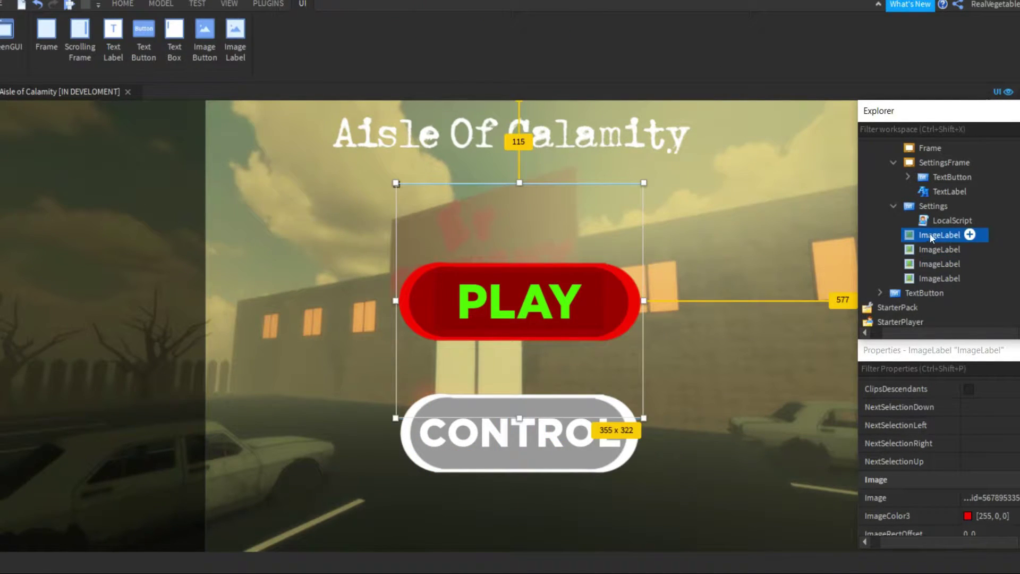
{"action": "left_click", "coordinate": [123, 5]}
{"action": "left_click", "coordinate": [318, 35]}
{"action": "left_click", "coordinate": [318, 35]}
{"action": "left_click", "coordinate": [999, 498]}
{"action": "key", "text": "BackSpace"}
{"action": "key", "text": "ctrl+v"}
{"action": "key", "text": "Return"}
Move the new Play image to the left of the PLAY button and set its image colour to white
{"action": "left_click_drag", "start_coordinate": [564, 203], "coordinate": [399, 202]}
{"action": "left_click", "coordinate": [968, 516]}
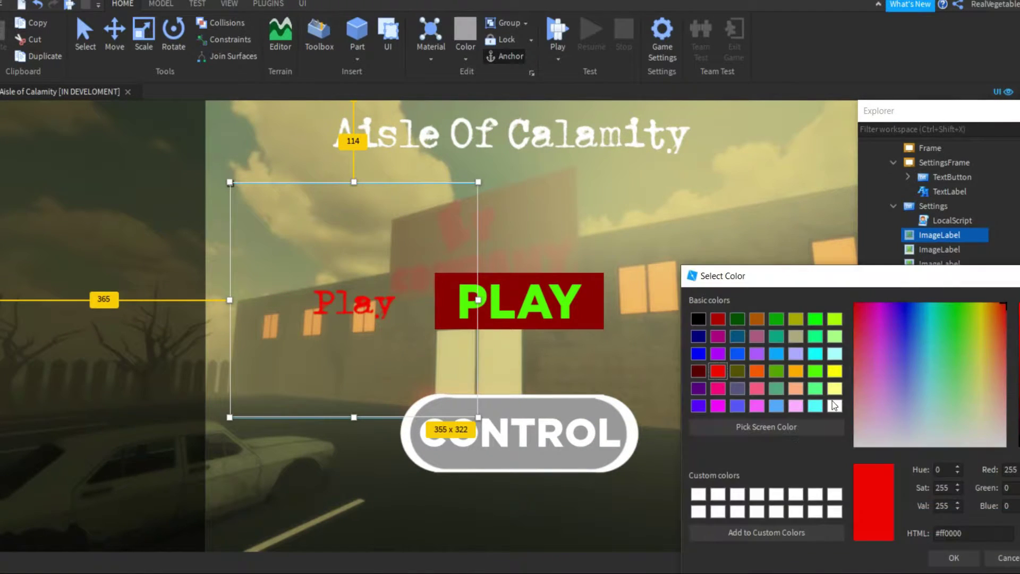
{"action": "left_click", "coordinate": [834, 406]}
{"action": "left_click", "coordinate": [950, 554]}
Move the PLAY text button onto the dark side strip of the menu and set its text transparency to 1
{"action": "left_click", "coordinate": [519, 300]}
{"action": "left_click_drag", "start_coordinate": [519, 301], "coordinate": [83, 210]}
{"action": "scroll", "coordinate": [1008, 508], "scroll_direction": "down", "scroll_amount": 4}
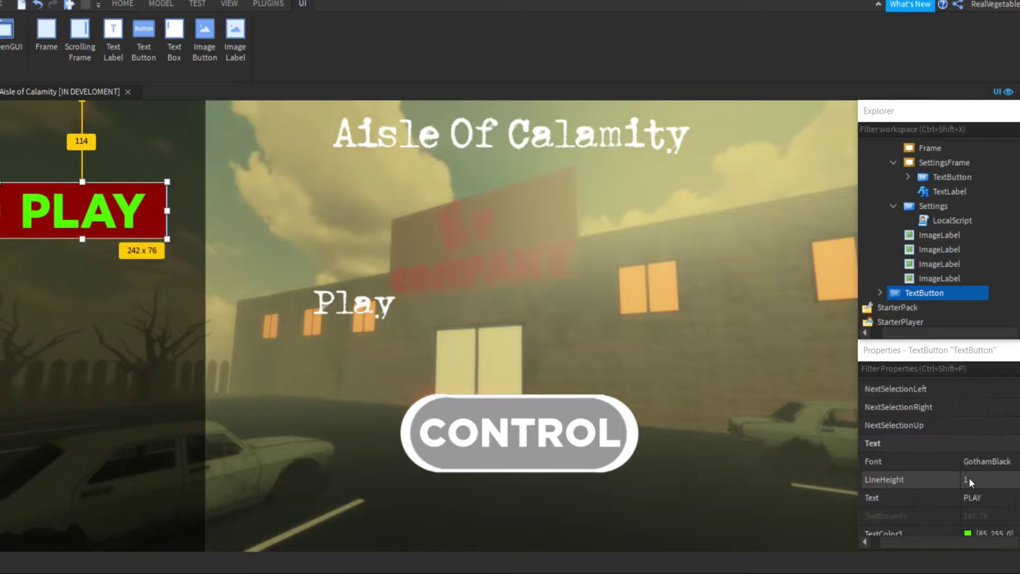
{"action": "scroll", "coordinate": [1008, 508], "scroll_direction": "down", "scroll_amount": 1}
{"action": "left_click", "coordinate": [998, 481]}
{"action": "type", "text": "1"}
{"action": "key", "text": "Return"}
Set the play button's background and border colours to black and its background transparency to 0.85
{"action": "scroll", "coordinate": [974, 445], "scroll_direction": "up", "scroll_amount": 10}
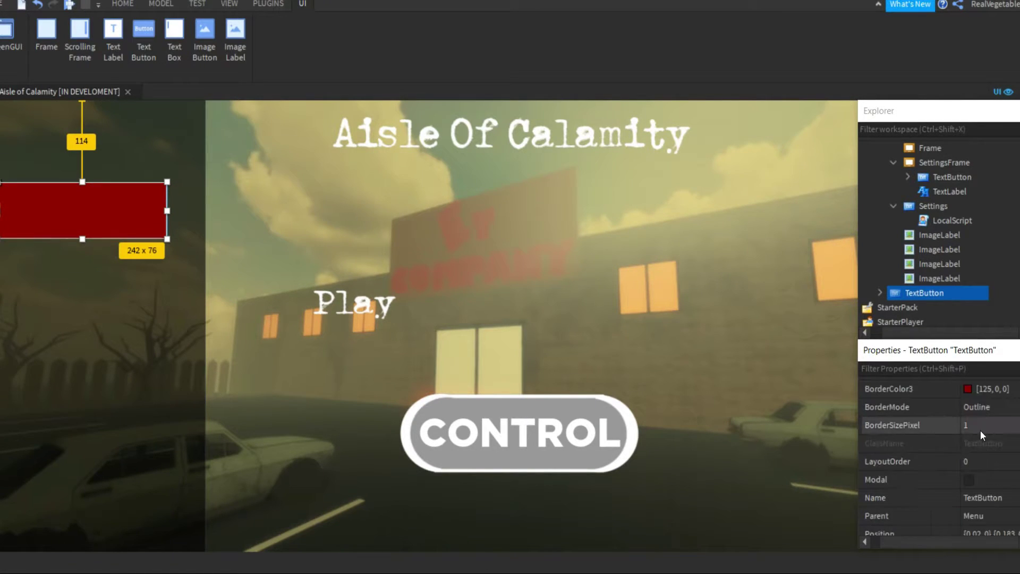
{"action": "left_click", "coordinate": [968, 388]}
{"action": "left_click", "coordinate": [953, 558]}
{"action": "left_click", "coordinate": [968, 407]}
{"action": "left_click", "coordinate": [698, 319]}
{"action": "left_click", "coordinate": [953, 558]}
{"action": "left_click", "coordinate": [1003, 427]}
{"action": "type", "text": "0.65"}
{"action": "key", "text": "Return"}
Cut the Play image label, paste it back into the menu's main Frame and place it over the play button
{"action": "mouse_move", "coordinate": [374, 313]}
{"action": "left_mouse_down"}
{"action": "mouse_move", "coordinate": [131, 222]}
{"action": "mouse_move", "coordinate": [375, 294]}
{"action": "mouse_move", "coordinate": [376, 306]}
{"action": "left_mouse_up"}
{"action": "left_click", "coordinate": [874, 249]}
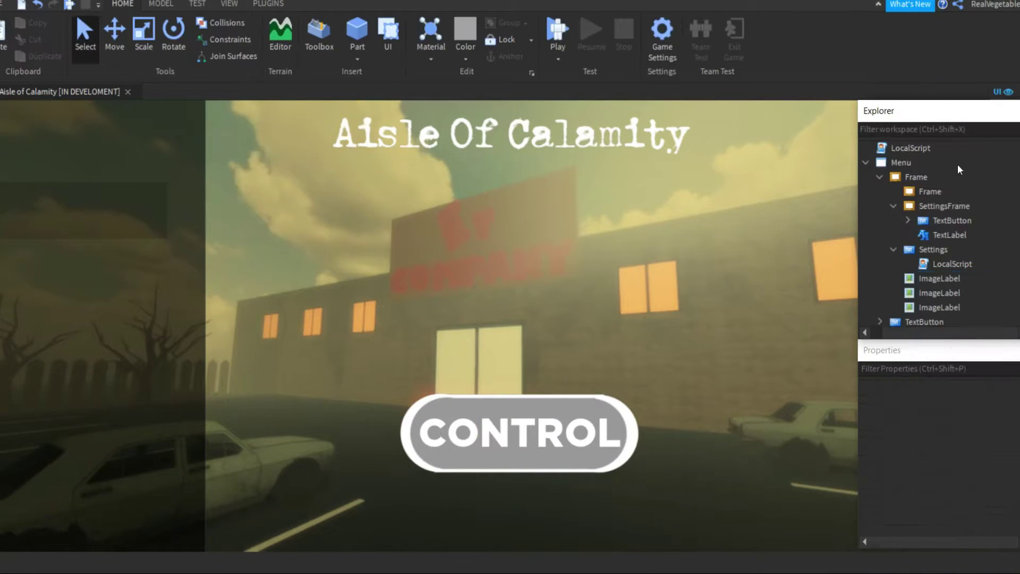
{"action": "left_click", "coordinate": [929, 177]}
{"action": "right_click", "coordinate": [935, 178]}
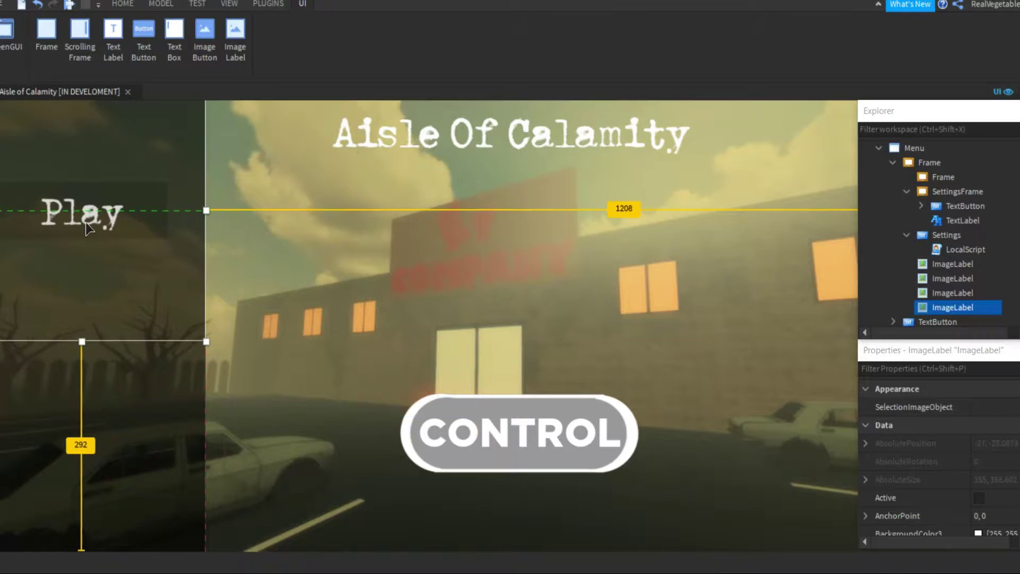
Set the play text button's background transparency to 1
{"action": "scroll", "coordinate": [943, 229], "scroll_direction": "down", "scroll_amount": 1}
{"action": "left_click", "coordinate": [937, 279]}
{"action": "scroll", "coordinate": [994, 530], "scroll_direction": "down", "scroll_amount": 3}
{"action": "scroll", "coordinate": [1004, 522], "scroll_direction": "up", "scroll_amount": 2}
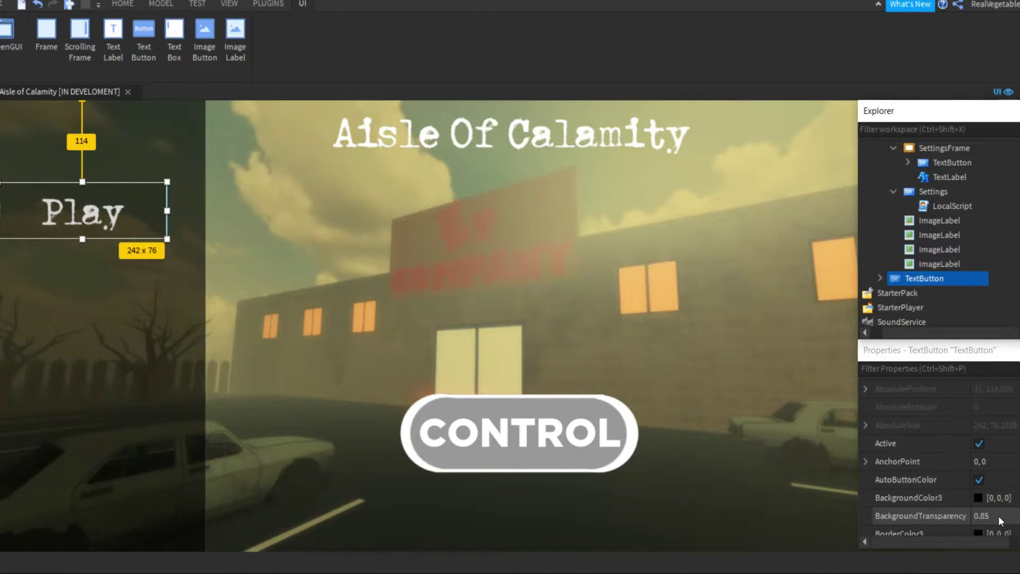
{"action": "left_click", "coordinate": [1012, 514]}
{"action": "type", "text": "1"}
{"action": "key", "text": "Up"}
{"action": "key", "text": "Down"}
{"action": "key", "text": "Up"}
Separate the CONTROL text from its grey rounded button image by moving it above the image, and shift the image sideways
{"action": "left_click", "coordinate": [953, 249]}
{"action": "left_click", "coordinate": [936, 264]}
{"action": "left_click", "coordinate": [939, 221]}
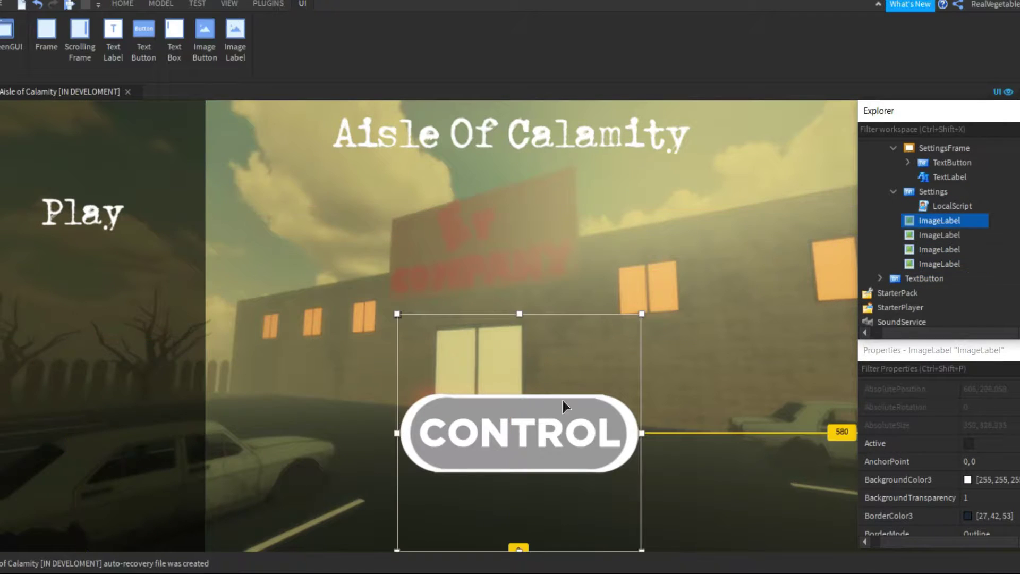
{"action": "left_click_drag", "start_coordinate": [579, 415], "coordinate": [640, 330]}
{"action": "left_click_drag", "start_coordinate": [604, 437], "coordinate": [577, 430]}
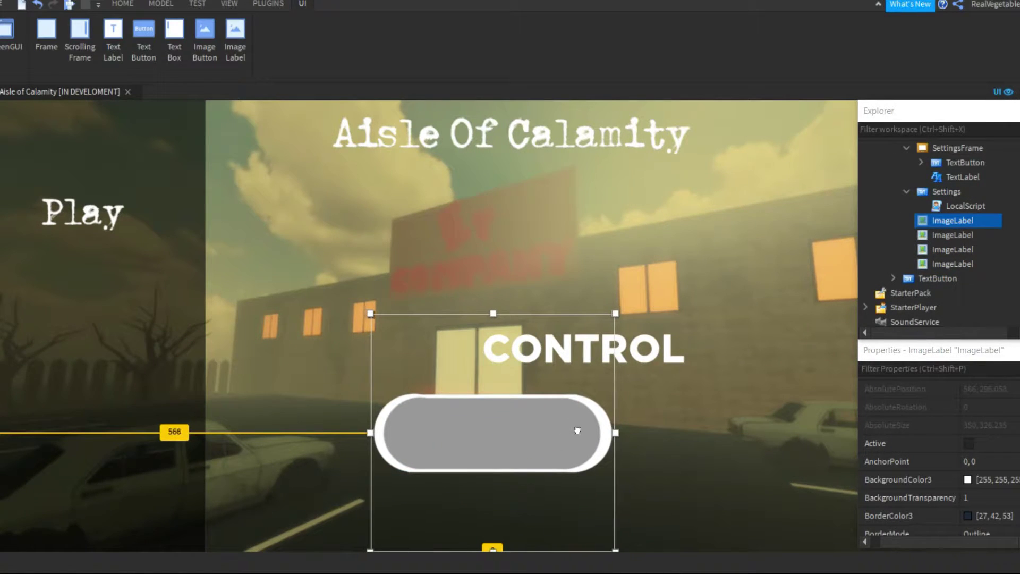
{"action": "left_click_drag", "start_coordinate": [670, 356], "coordinate": [585, 323]}
{"action": "left_click_drag", "start_coordinate": [595, 416], "coordinate": [570, 407]}
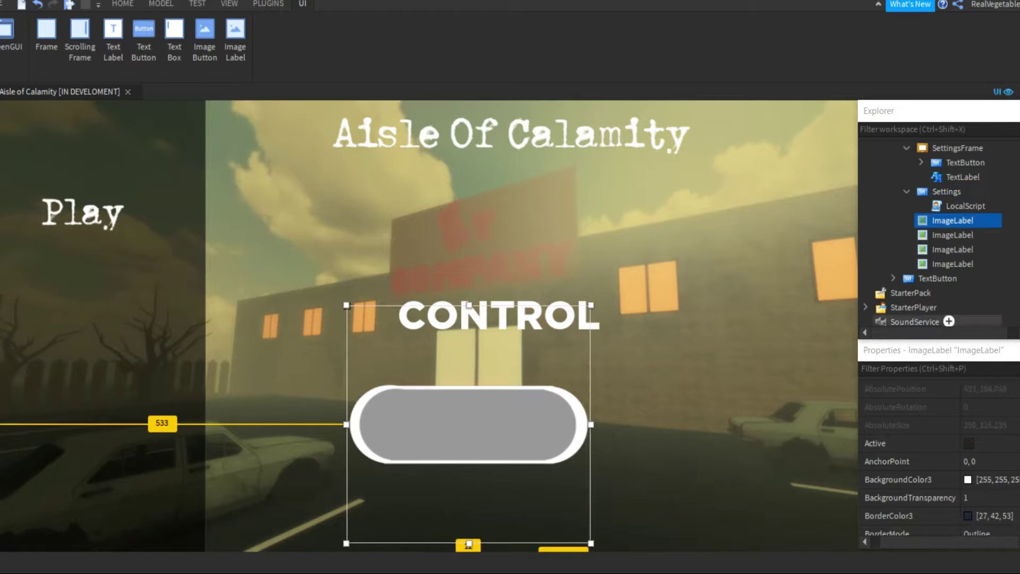
Replace the grey rounded button's image with the Cojtrol text image from the toolbox
{"action": "left_click", "coordinate": [122, 3]}
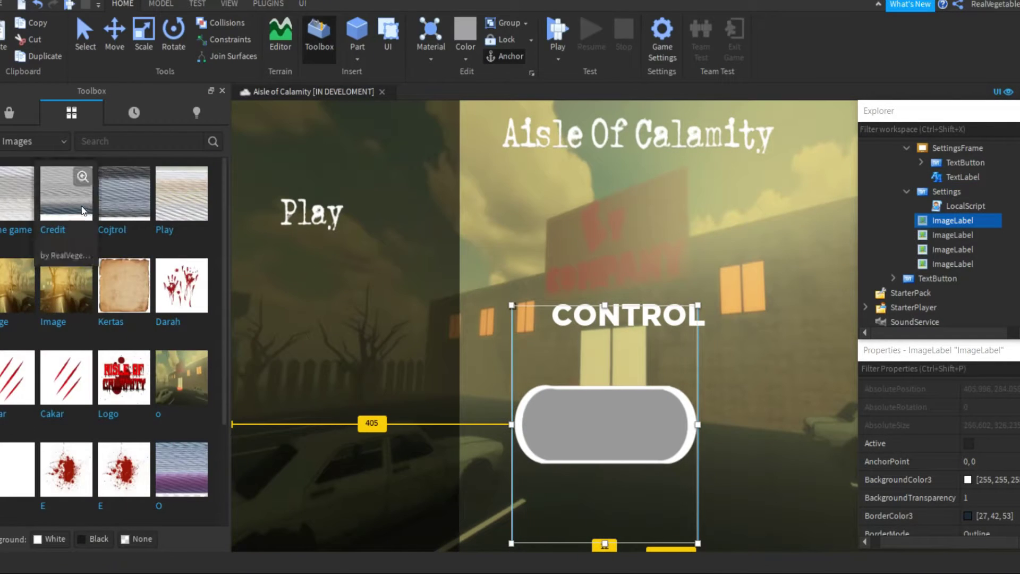
{"action": "right_click", "coordinate": [193, 236]}
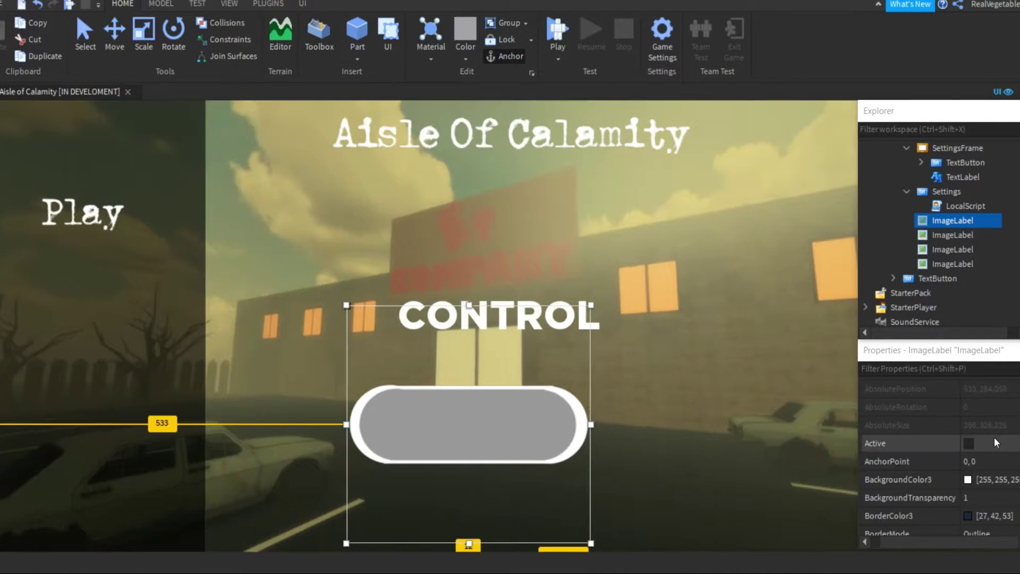
{"action": "scroll", "coordinate": [1007, 435], "scroll_direction": "down", "scroll_amount": 10}
{"action": "scroll", "coordinate": [1006, 436], "scroll_direction": "down", "scroll_amount": 2}
{"action": "left_click", "coordinate": [1002, 479]}
{"action": "key", "text": "ctrl+v"}
{"action": "key", "text": "Return"}
Enlarge the new Control image slightly and place it over the store entrance
{"action": "left_click_drag", "start_coordinate": [591, 424], "coordinate": [602, 425]}
{"action": "left_click_drag", "start_coordinate": [505, 483], "coordinate": [499, 412]}
{"action": "left_click_drag", "start_coordinate": [469, 473], "coordinate": [469, 490]}
{"action": "left_click_drag", "start_coordinate": [493, 361], "coordinate": [468, 399]}
Cut the Settings text button, paste it back into the main Frame and place it below Play on the dark strip
{"action": "left_click", "coordinate": [969, 192]}
{"action": "left_click_drag", "start_coordinate": [567, 319], "coordinate": [514, 329]}
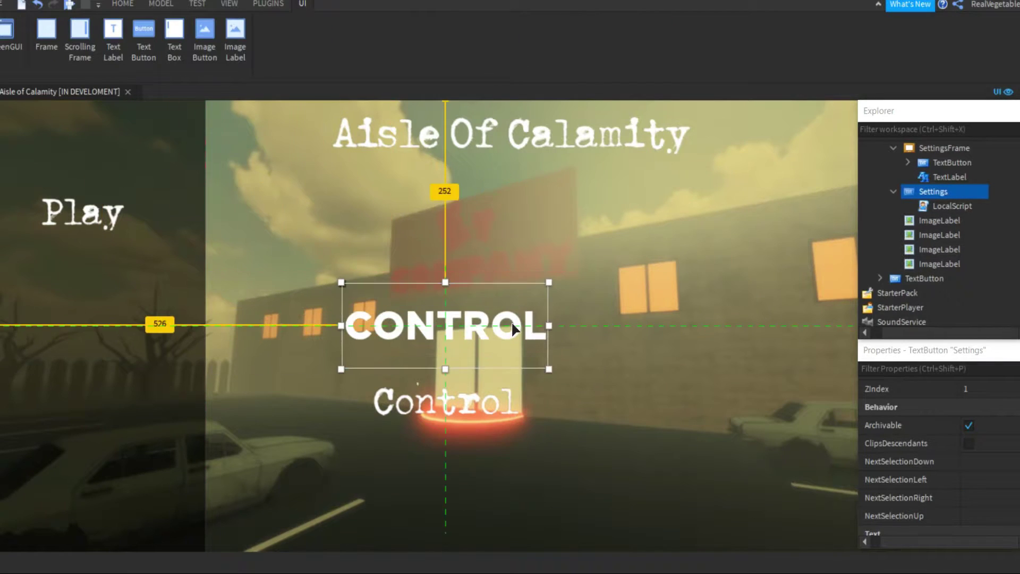
{"action": "right_click", "coordinate": [947, 192]}
{"action": "left_click", "coordinate": [924, 10]}
{"action": "scroll", "coordinate": [923, 236], "scroll_direction": "up", "scroll_amount": 1}
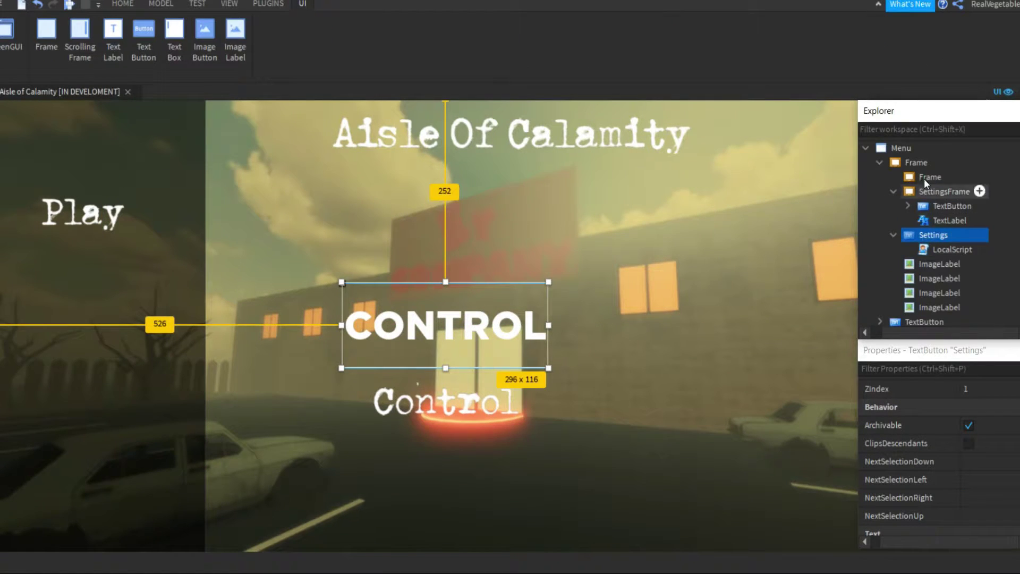
{"action": "right_click", "coordinate": [932, 232]}
{"action": "left_click", "coordinate": [917, 53]}
{"action": "left_click", "coordinate": [936, 164]}
{"action": "right_click", "coordinate": [936, 163]}
{"action": "left_click", "coordinate": [927, 203]}
{"action": "left_click_drag", "start_coordinate": [477, 327], "coordinate": [125, 317]}
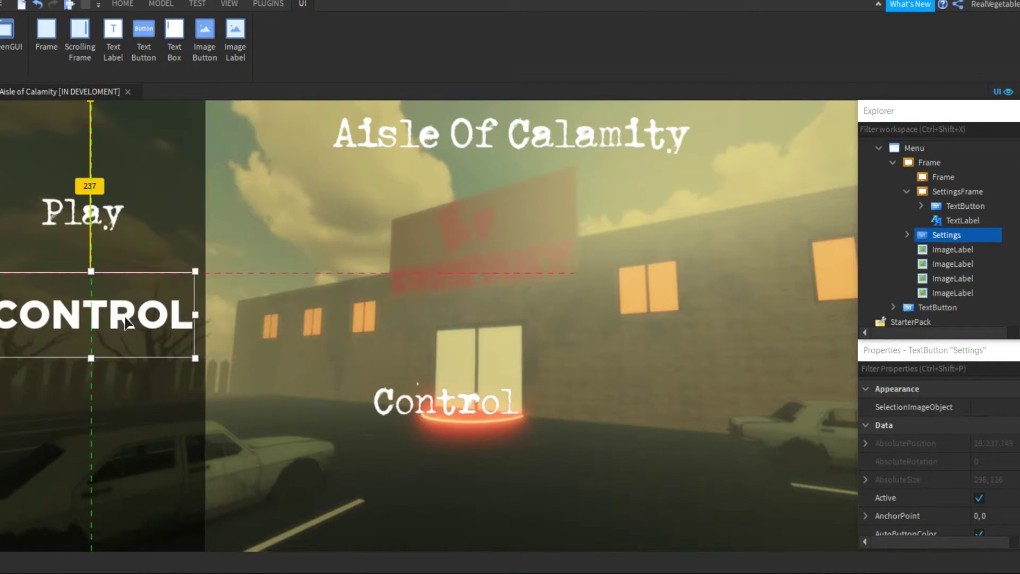
Cut the Control image label, paste it back into the main Frame and place it over the CONTROL text button
{"action": "scroll", "coordinate": [995, 478], "scroll_direction": "down", "scroll_amount": 10}
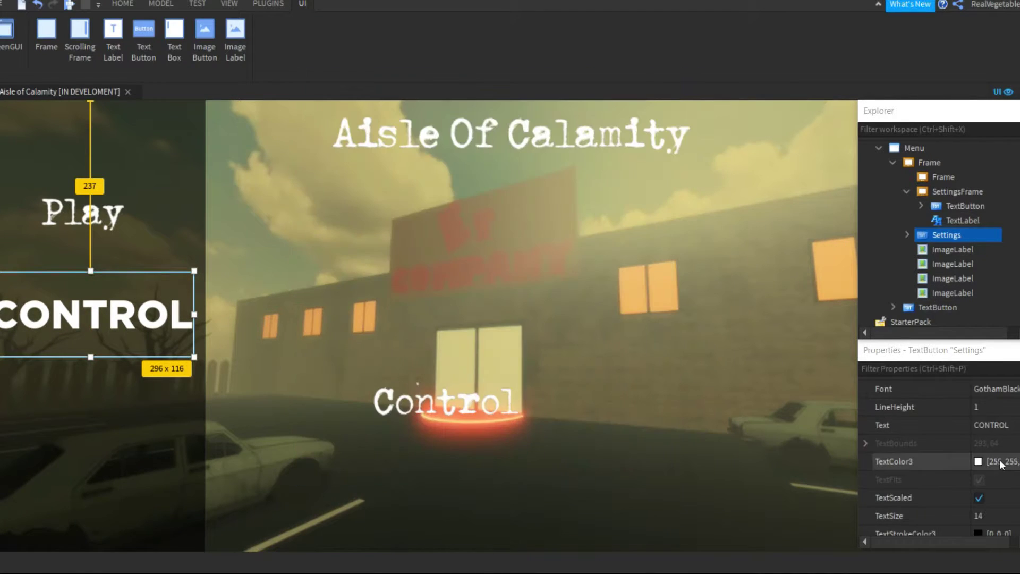
{"action": "scroll", "coordinate": [998, 467], "scroll_direction": "down", "scroll_amount": 1}
{"action": "left_click", "coordinate": [478, 409]}
{"action": "right_click", "coordinate": [948, 262]}
{"action": "left_click", "coordinate": [933, 7]}
{"action": "right_click", "coordinate": [933, 249]}
{"action": "left_click", "coordinate": [947, 5]}
{"action": "right_click", "coordinate": [930, 249]}
{"action": "left_click", "coordinate": [946, 48]}
{"action": "scroll", "coordinate": [934, 233], "scroll_direction": "up", "scroll_amount": 3}
{"action": "left_click", "coordinate": [935, 247]}
{"action": "scroll", "coordinate": [945, 229], "scroll_direction": "down", "scroll_amount": 1}
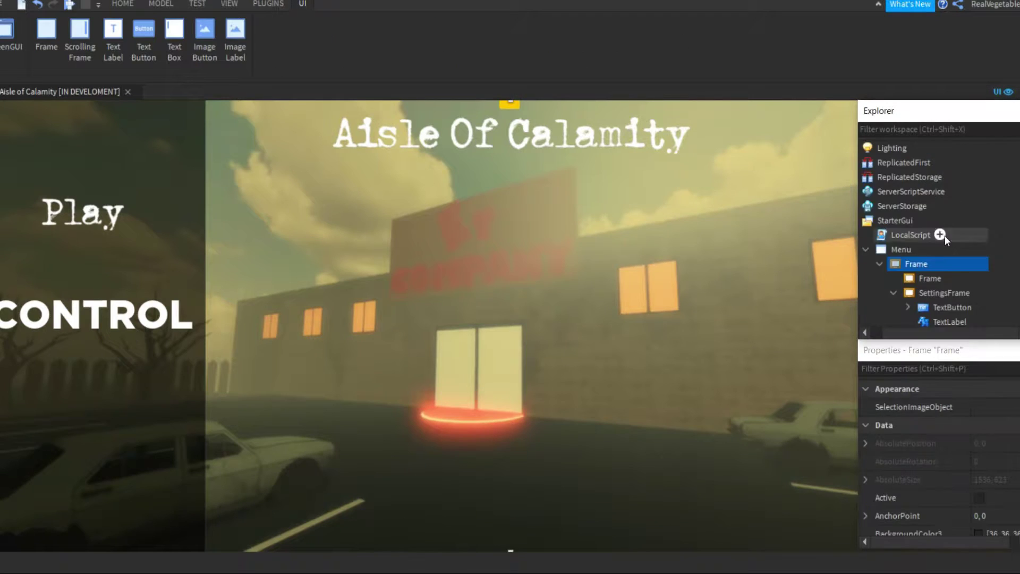
{"action": "right_click", "coordinate": [935, 221]}
{"action": "left_click", "coordinate": [934, 21]}
{"action": "left_click_drag", "start_coordinate": [483, 408], "coordinate": [136, 321]}
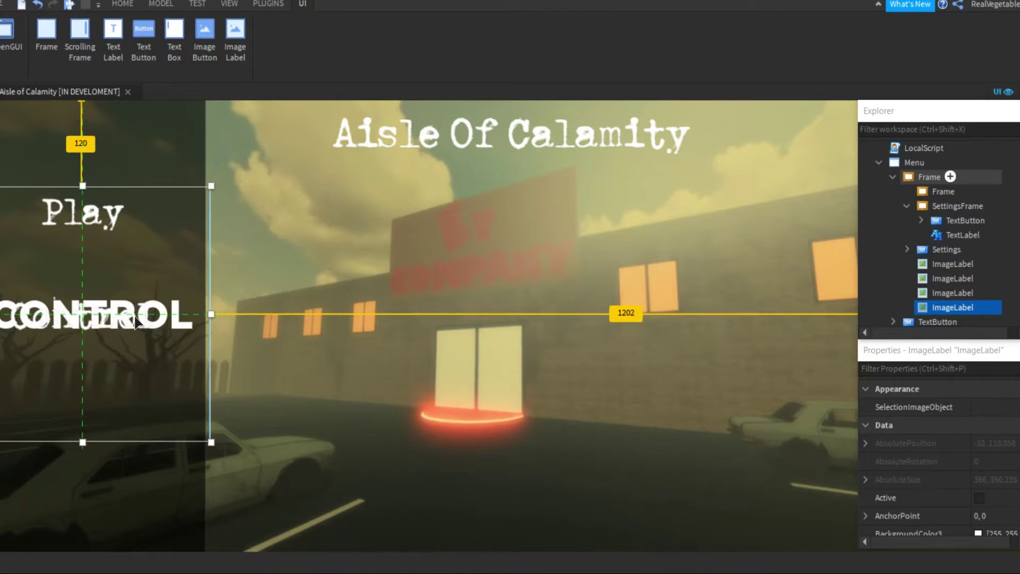
Set the Settings text button's text transparency to 1
{"action": "scroll", "coordinate": [957, 441], "scroll_direction": "down", "scroll_amount": 3}
{"action": "scroll", "coordinate": [945, 277], "scroll_direction": "down", "scroll_amount": 1}
{"action": "left_click", "coordinate": [946, 206]}
{"action": "scroll", "coordinate": [1005, 463], "scroll_direction": "down", "scroll_amount": 2}
{"action": "scroll", "coordinate": [994, 452], "scroll_direction": "up", "scroll_amount": 1}
{"action": "scroll", "coordinate": [1006, 433], "scroll_direction": "down", "scroll_amount": 10}
{"action": "left_click", "coordinate": [1006, 518]}
{"action": "type", "text": "1"}
{"action": "key", "text": "Return"}
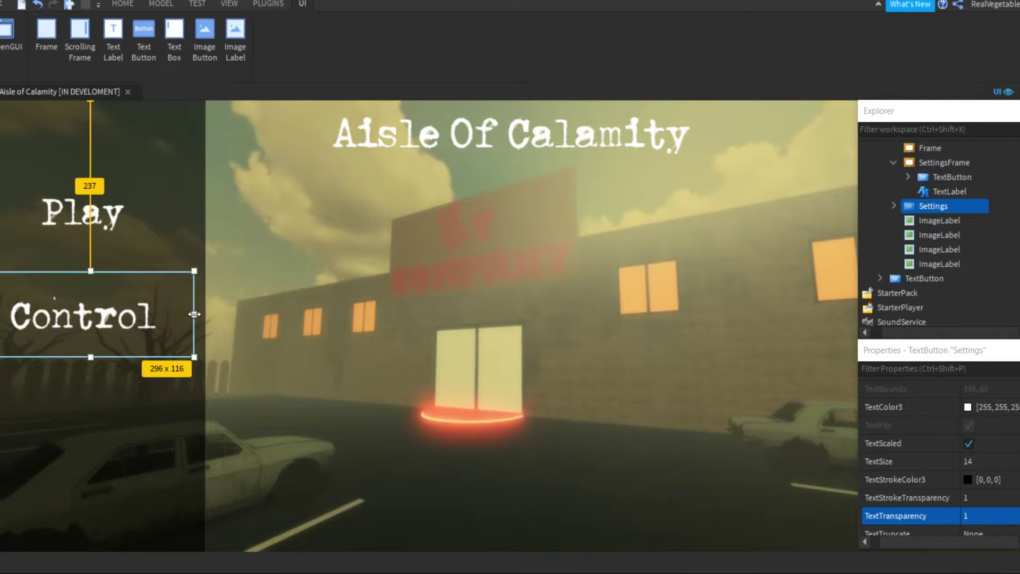
Widen the Control image label to about 393 pixels and extend its upper edge slightly upward
{"action": "left_click", "coordinate": [939, 265]}
{"action": "left_click_drag", "start_coordinate": [210, 315], "coordinate": [229, 314]}
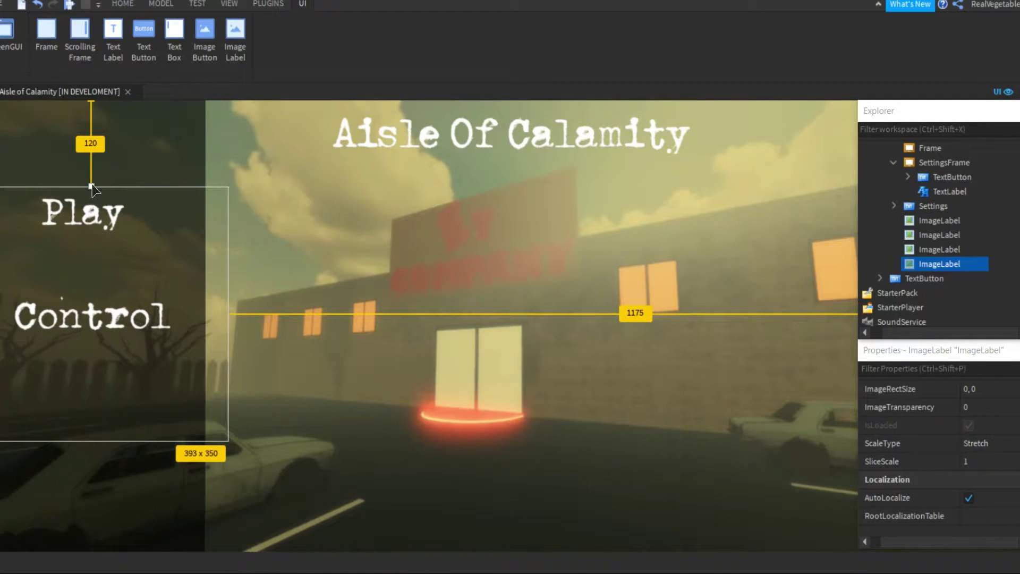
{"action": "left_click_drag", "start_coordinate": [92, 187], "coordinate": [92, 172]}
{"action": "left_click", "coordinate": [923, 204]}
{"action": "left_click", "coordinate": [936, 163]}
{"action": "left_click_drag", "start_coordinate": [264, 278], "coordinate": [300, 288]}
{"action": "key", "text": "ctrl+z"}
{"action": "left_click", "coordinate": [330, 490]}
{"action": "left_click", "coordinate": [334, 492]}
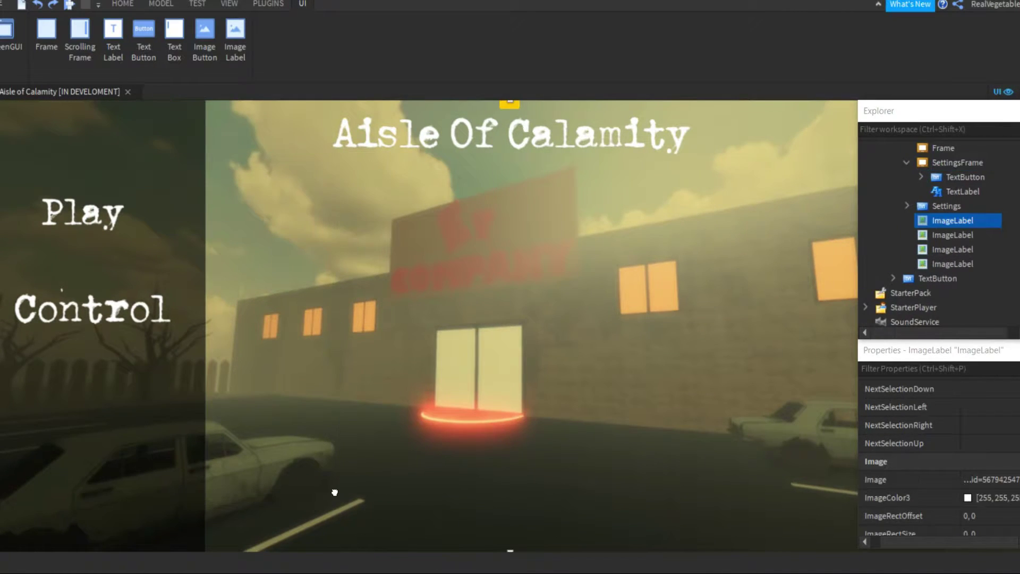
{"action": "left_click", "coordinate": [38, 5]}
{"action": "left_click", "coordinate": [52, 6]}
Make the SettingsFrame visible and move it to the right half of the menu, beneath the game title
{"action": "left_click", "coordinate": [957, 163]}
{"action": "scroll", "coordinate": [949, 461], "scroll_direction": "up", "scroll_amount": 2}
{"action": "left_click", "coordinate": [969, 426]}
{"action": "left_click_drag", "start_coordinate": [264, 225], "coordinate": [776, 241]}
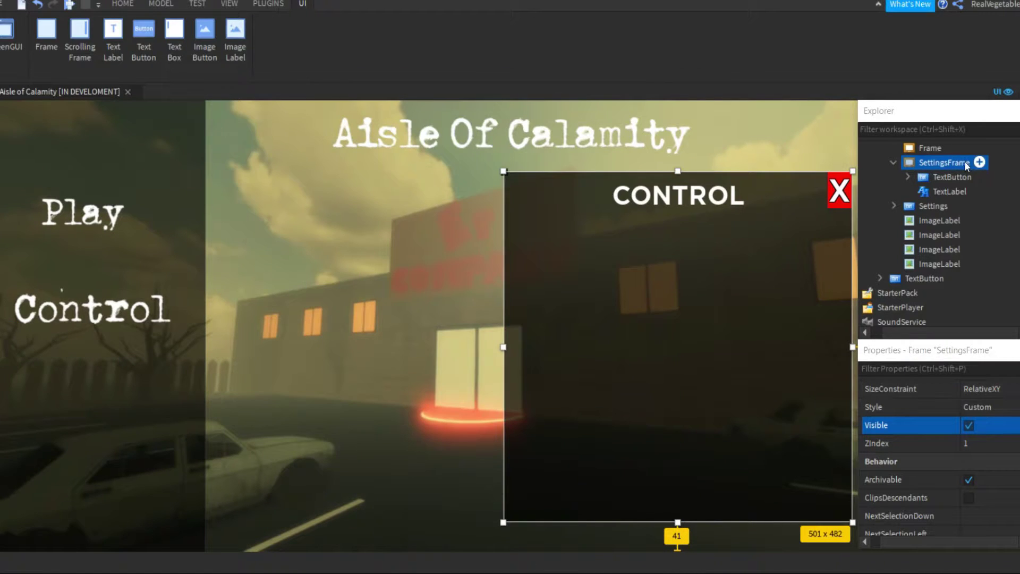
Duplicate the Aisle Of Calamity title image label and move the copy down over the building
{"action": "left_click", "coordinate": [946, 263]}
{"action": "left_click", "coordinate": [946, 248]}
{"action": "left_click", "coordinate": [942, 236]}
{"action": "right_click", "coordinate": [941, 236]}
{"action": "left_click", "coordinate": [948, 35]}
{"action": "left_click_drag", "start_coordinate": [522, 171], "coordinate": [431, 351]}
Replace the duplicated title's image with the Kertas parchment image from the toolbox
{"action": "left_click", "coordinate": [124, 5]}
{"action": "left_click", "coordinate": [320, 38]}
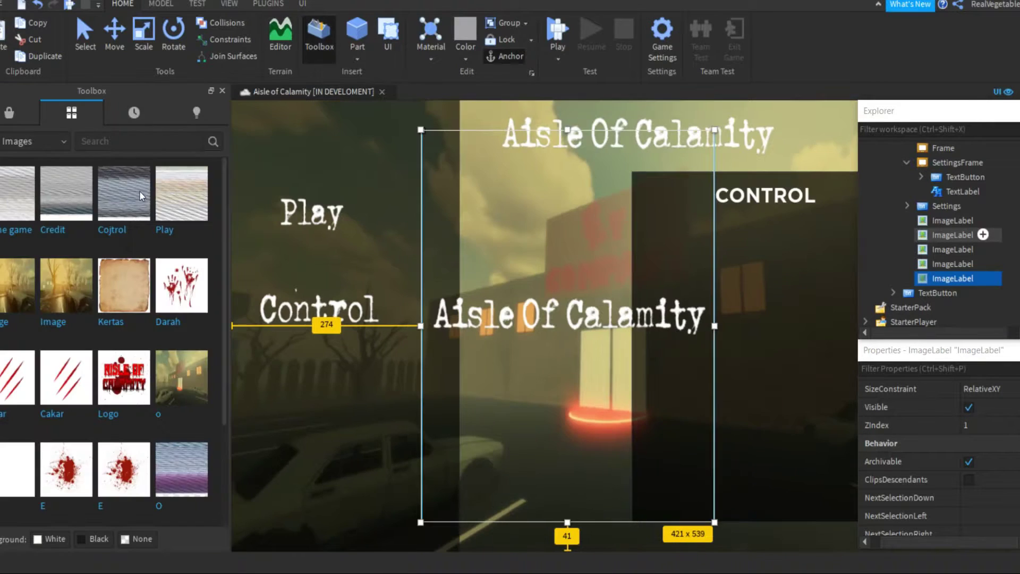
{"action": "left_click", "coordinate": [222, 90]}
{"action": "scroll", "coordinate": [1007, 428], "scroll_direction": "down", "scroll_amount": 3}
{"action": "left_click", "coordinate": [1008, 427]}
{"action": "key", "text": "BackSpace"}
{"action": "key", "text": "ctrl+v"}
{"action": "key", "text": "Return"}
Put the parchment image label inside the SettingsFrame and stretch it to fill the frame
{"action": "left_click_drag", "start_coordinate": [952, 279], "coordinate": [958, 163]}
{"action": "left_click_drag", "start_coordinate": [585, 345], "coordinate": [504, 344]}
{"action": "left_click_drag", "start_coordinate": [605, 194], "coordinate": [606, 172]}
{"action": "left_click_drag", "start_coordinate": [711, 335], "coordinate": [856, 319]}
{"action": "left_click_drag", "start_coordinate": [678, 497], "coordinate": [681, 521]}
Make the SettingsFrame narrower and extend its upper and lower edges so it becomes a tall page
{"action": "left_click", "coordinate": [954, 166]}
{"action": "left_click_drag", "start_coordinate": [853, 347], "coordinate": [809, 347]}
{"action": "left_click_drag", "start_coordinate": [656, 522], "coordinate": [656, 551]}
{"action": "left_click_drag", "start_coordinate": [656, 172], "coordinate": [657, 157]}
{"action": "left_click_drag", "start_coordinate": [809, 353], "coordinate": [818, 353]}
Cut the X close button, paste it back into the SettingsFrame above the parchment and move it inside the paper's corner
{"action": "left_click", "coordinate": [951, 177]}
{"action": "left_click", "coordinate": [946, 163]}
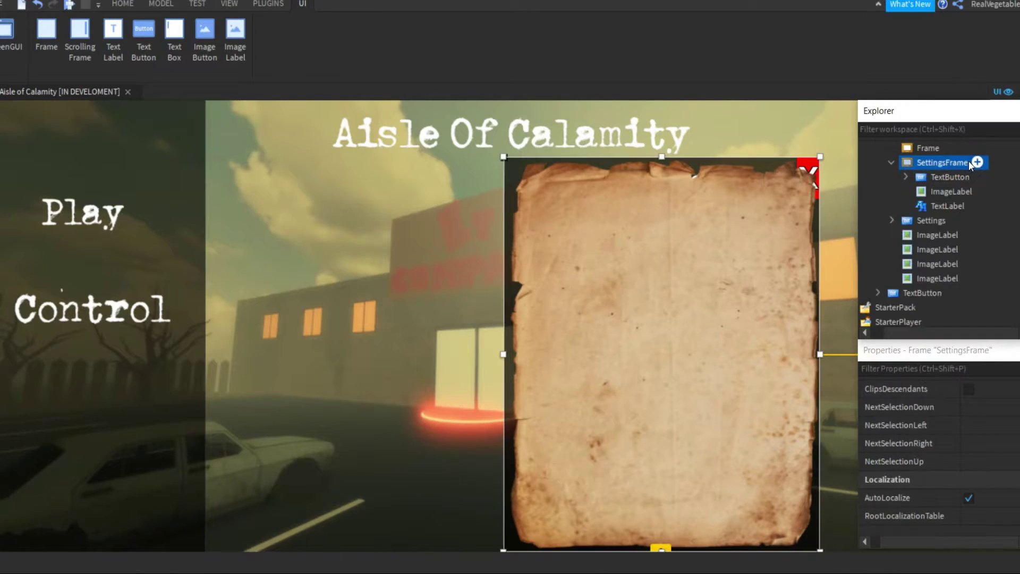
{"action": "left_click", "coordinate": [950, 177]}
{"action": "right_click", "coordinate": [945, 162]}
{"action": "left_click", "coordinate": [978, 205]}
{"action": "left_click_drag", "start_coordinate": [804, 185], "coordinate": [797, 202]}
Cut the CONTROL title label and paste it back into the SettingsFrame in front of the parchment
{"action": "right_click", "coordinate": [961, 206]}
{"action": "left_click", "coordinate": [937, 2]}
{"action": "right_click", "coordinate": [946, 161]}
{"action": "left_click", "coordinate": [945, 202]}
{"action": "right_click", "coordinate": [951, 206]}
{"action": "left_click", "coordinate": [941, 2]}
{"action": "right_click", "coordinate": [945, 163]}
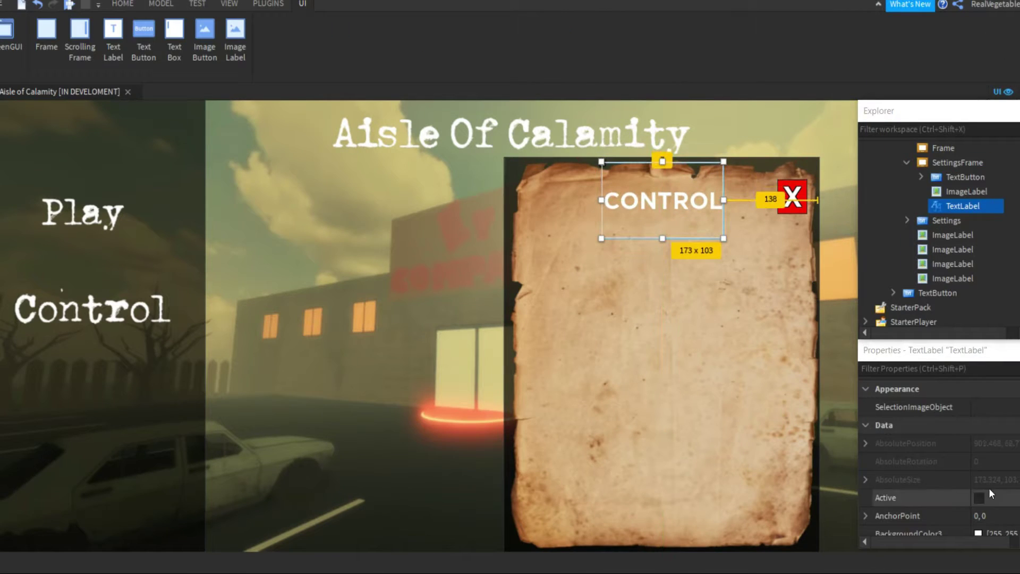
Set the CONTROL title label's text colour to black
{"action": "scroll", "coordinate": [989, 488], "scroll_direction": "down", "scroll_amount": 5}
{"action": "left_click", "coordinate": [968, 443]}
{"action": "left_click", "coordinate": [697, 403]}
{"action": "left_click", "coordinate": [953, 558]}
Enlarge the CONTROL title label to about 229 × 129 pixels and place it near the parchment's upper edge
{"action": "left_click_drag", "start_coordinate": [664, 242], "coordinate": [664, 243]}
{"action": "left_click_drag", "start_coordinate": [724, 241], "coordinate": [760, 257]}
{"action": "left_click_drag", "start_coordinate": [701, 215], "coordinate": [689, 199]}
Browse the font options for the CONTROL title label
{"action": "scroll", "coordinate": [992, 473], "scroll_direction": "up", "scroll_amount": 4}
{"action": "left_click", "coordinate": [992, 478]}
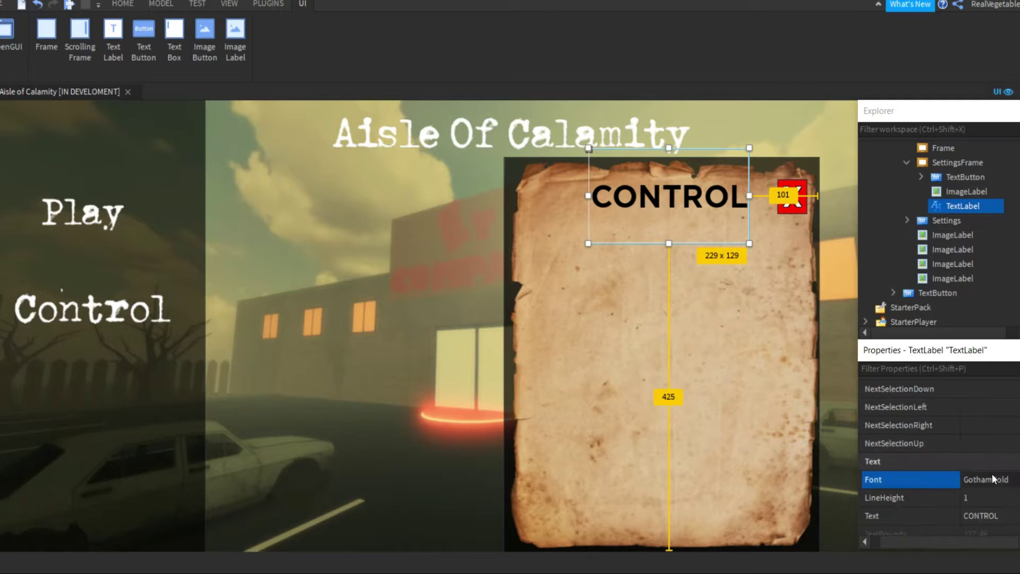
{"action": "left_click", "coordinate": [993, 535]}
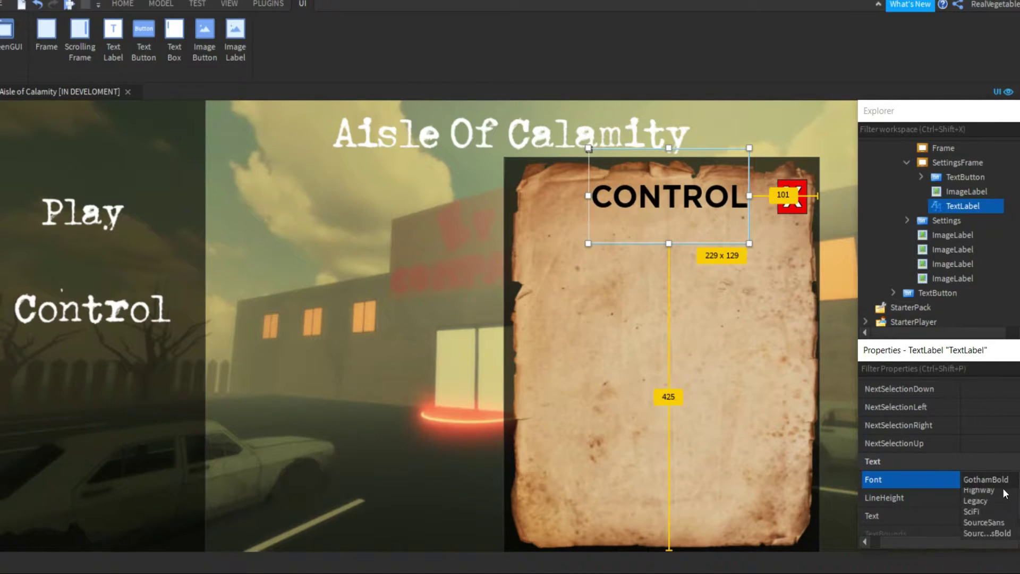
Make the SettingsFrame background fully transparent with a BackgroundTransparency of 1
{"action": "left_click", "coordinate": [960, 165]}
{"action": "scroll", "coordinate": [980, 447], "scroll_direction": "up", "scroll_amount": 2}
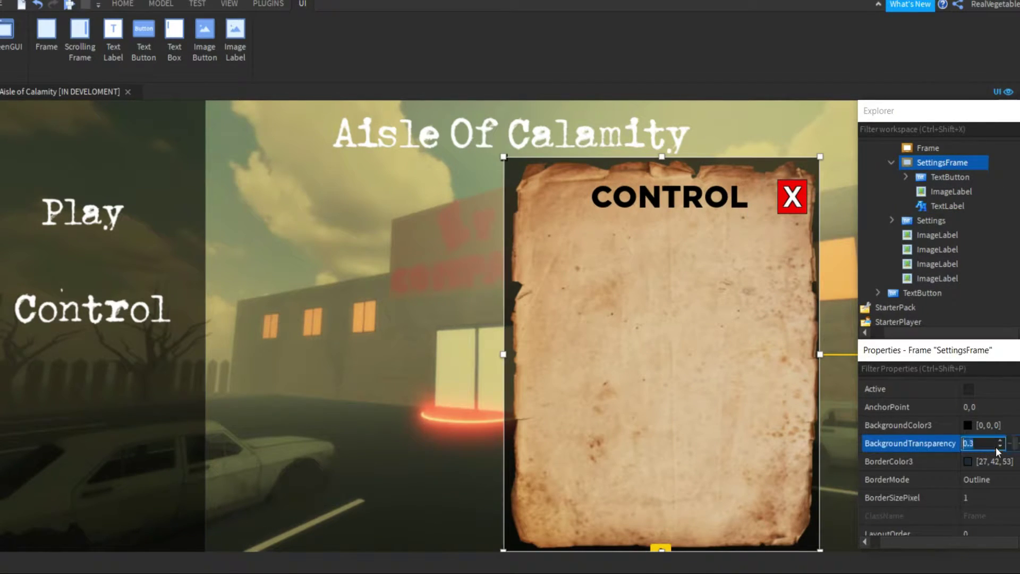
{"action": "left_click", "coordinate": [983, 443]}
{"action": "type", "text": "1"}
{"action": "key", "text": "Return"}
Select all the menu's frames, labels and buttons and rescale them with the GUI Rescaler plugin
{"action": "scroll", "coordinate": [976, 224], "scroll_direction": "up", "scroll_amount": 2}
{"action": "left_click_drag", "start_coordinate": [1014, 200], "coordinate": [894, 295]}
{"action": "scroll", "coordinate": [893, 291], "scroll_direction": "down", "scroll_amount": 2}
{"action": "left_click", "coordinate": [268, 4]}
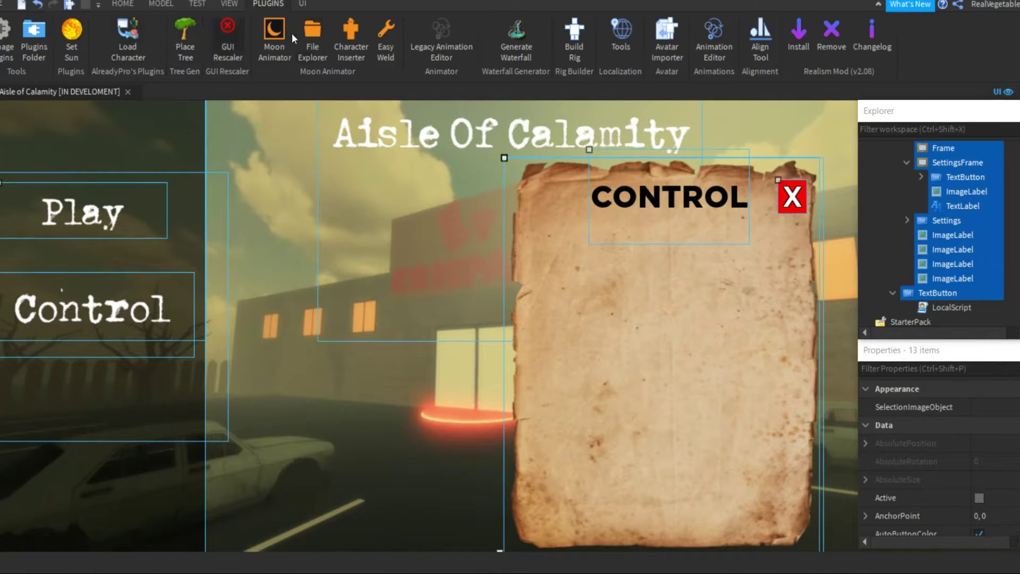
{"action": "left_click", "coordinate": [1013, 197]}
Hide the control panel by turning off the Visible property of SettingsFrame
{"action": "scroll", "coordinate": [903, 219], "scroll_direction": "up", "scroll_amount": 3}
{"action": "left_click", "coordinate": [892, 220]}
{"action": "left_click", "coordinate": [879, 206]}
{"action": "left_click", "coordinate": [865, 206]}
{"action": "left_click", "coordinate": [865, 235]}
{"action": "left_click", "coordinate": [879, 264]}
{"action": "left_click", "coordinate": [895, 249]}
{"action": "left_click", "coordinate": [893, 234]}
{"action": "left_click", "coordinate": [933, 263]}
{"action": "left_click", "coordinate": [969, 479]}
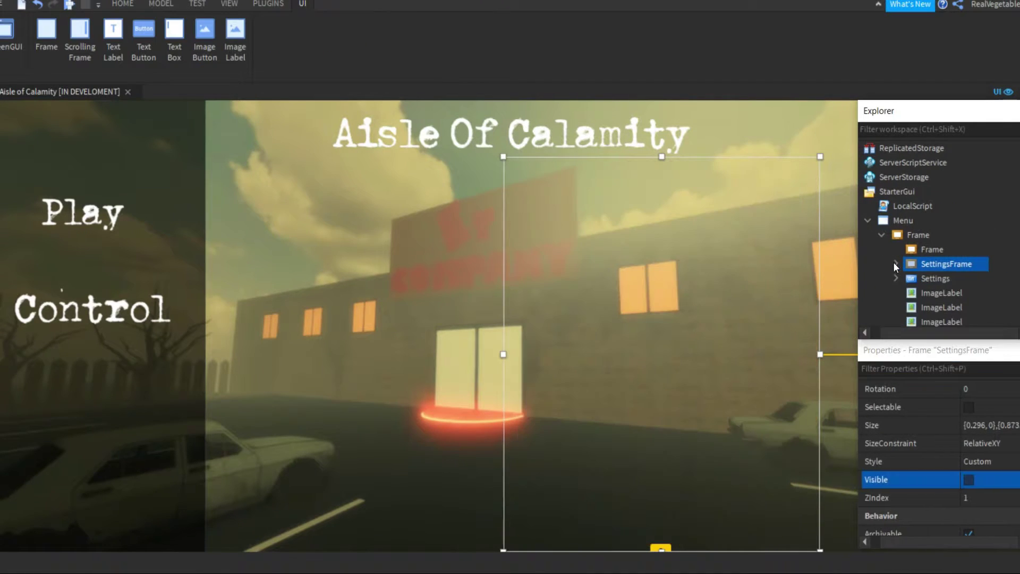
Replace the full-screen background ImageLabel's image with the yellow-tinted picture of a parked car and bare trees
{"action": "scroll", "coordinate": [939, 266], "scroll_direction": "down", "scroll_amount": 2}
{"action": "left_click", "coordinate": [939, 267]}
{"action": "left_click", "coordinate": [939, 291]}
{"action": "left_click", "coordinate": [939, 250]}
{"action": "left_click", "coordinate": [122, 3]}
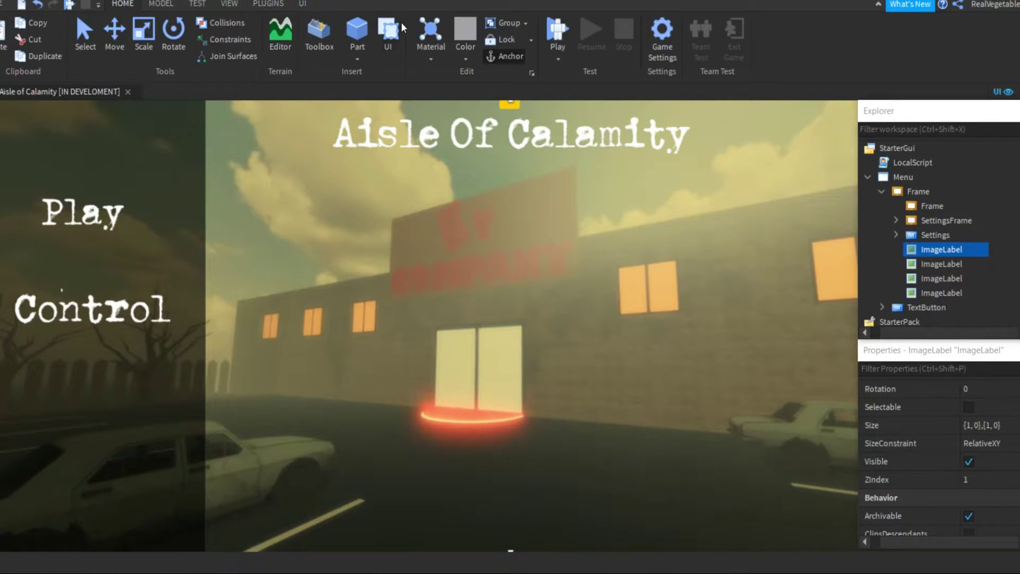
{"action": "key", "text": "alt+Tab"}
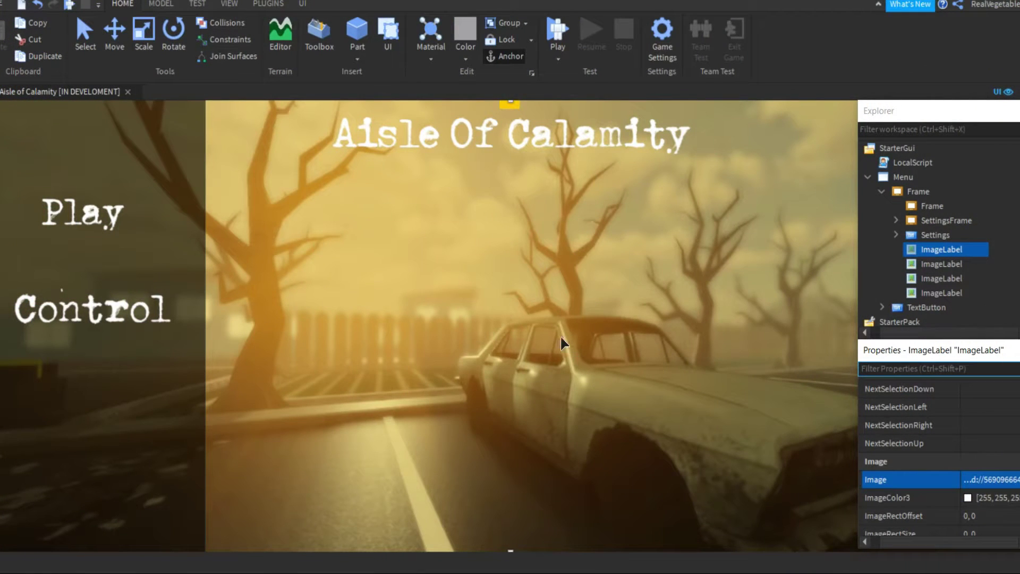
Collapse the menu's object tree, start a play test and show the Output window
{"action": "left_click", "coordinate": [867, 176]}
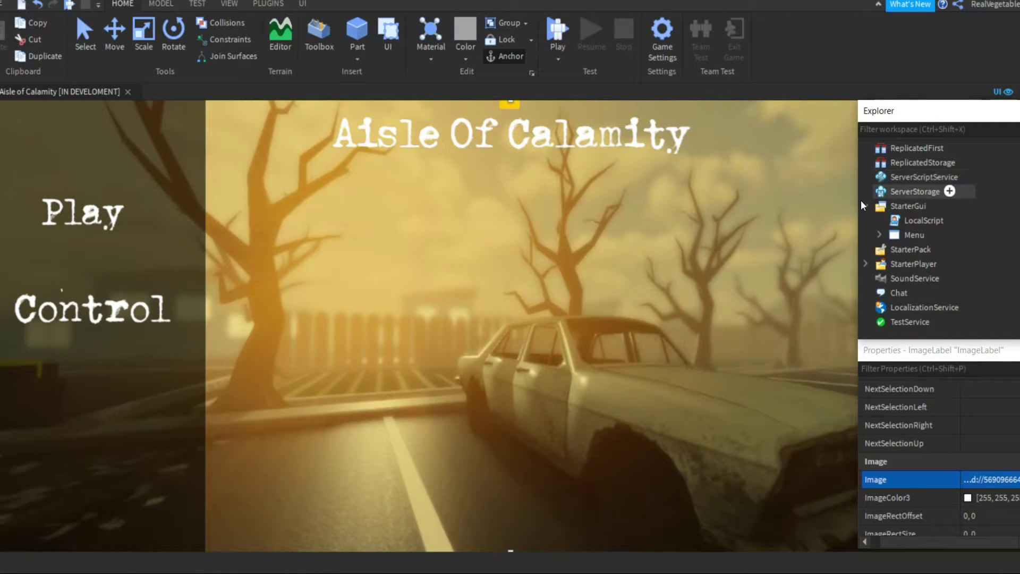
{"action": "left_click", "coordinate": [865, 205]}
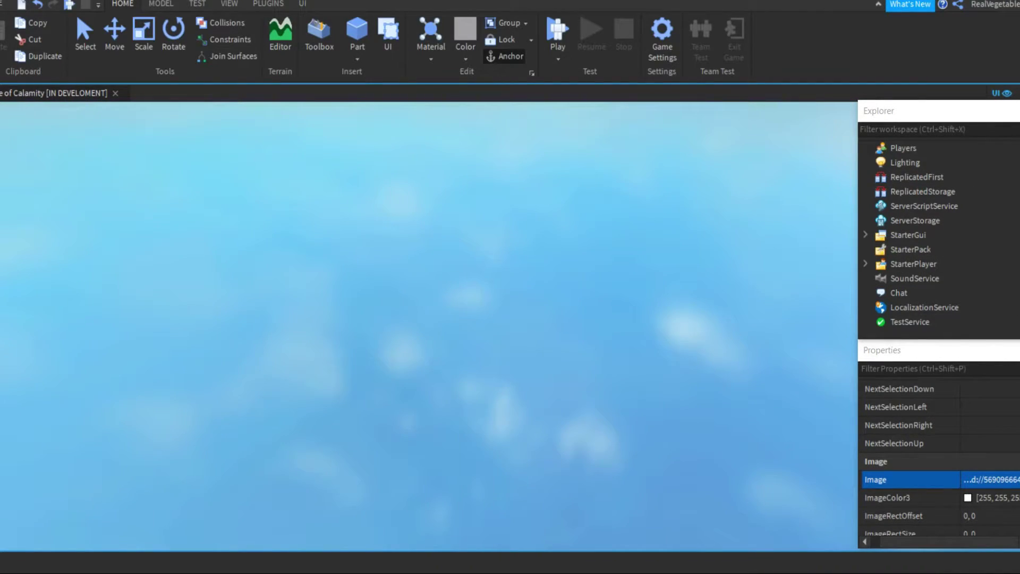
{"action": "key", "text": "F5"}
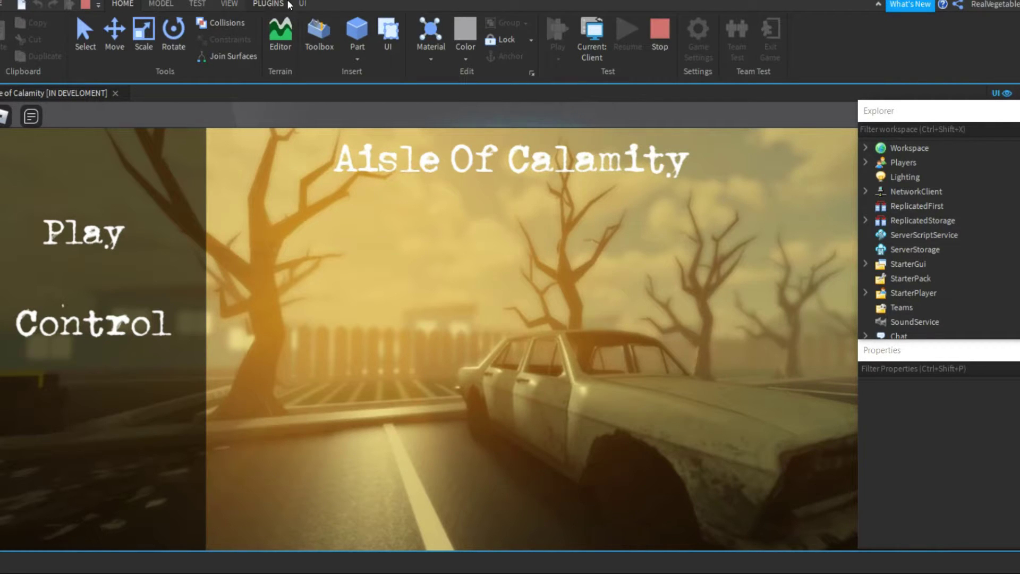
{"action": "left_click", "coordinate": [227, 4]}
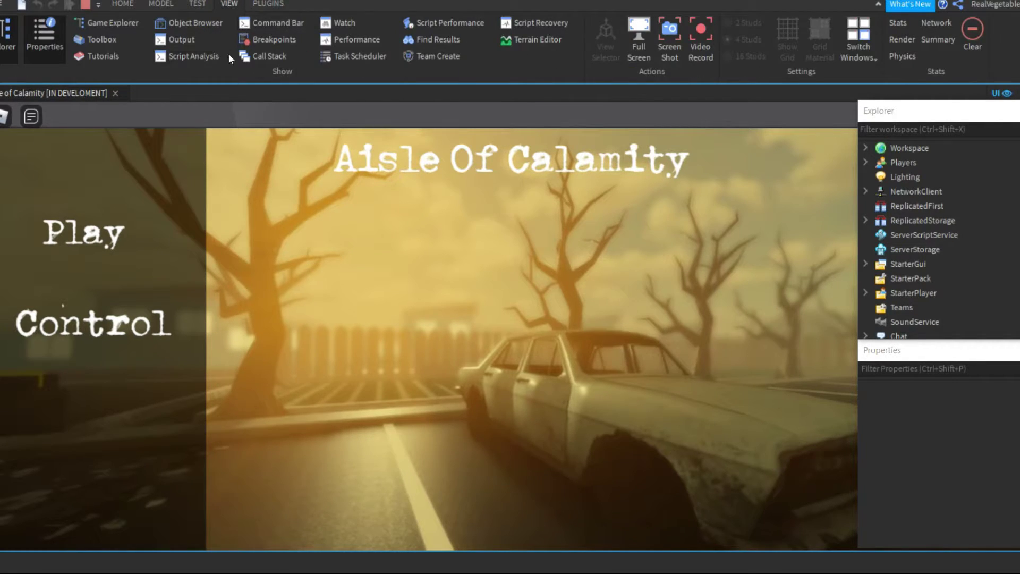
{"action": "left_click", "coordinate": [185, 40]}
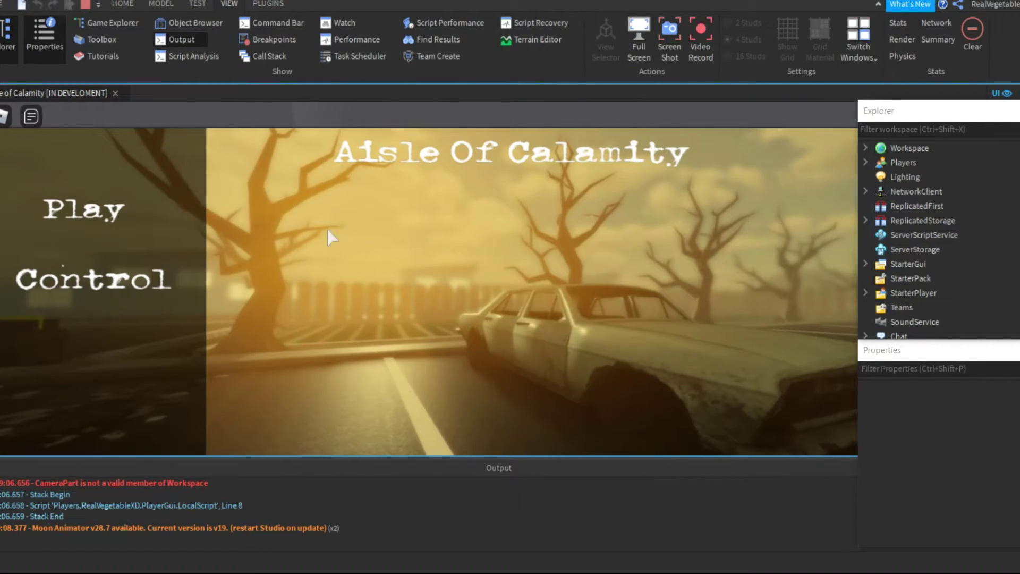
Test opening and closing the control panel, try the Play button, and hide the Output window
{"action": "left_click", "coordinate": [123, 288]}
{"action": "left_click", "coordinate": [791, 197]}
{"action": "left_click", "coordinate": [104, 214]}
{"action": "left_click", "coordinate": [101, 212]}
{"action": "left_click", "coordinate": [200, 39]}
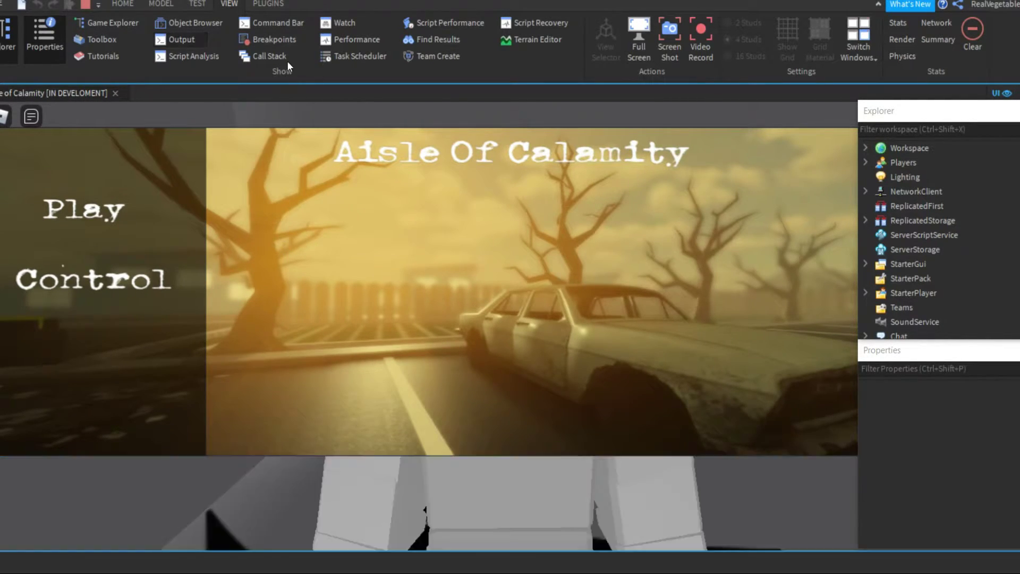
Open and close the control panel again in the running test, and stop the play test
{"action": "left_click", "coordinate": [150, 328]}
{"action": "left_click", "coordinate": [791, 218]}
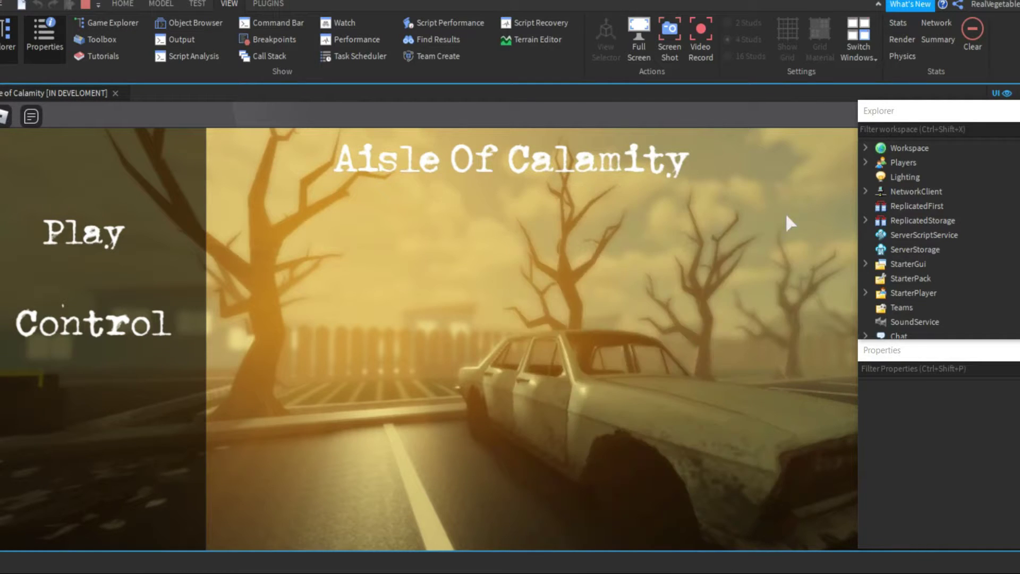
{"action": "left_click", "coordinate": [180, 304]}
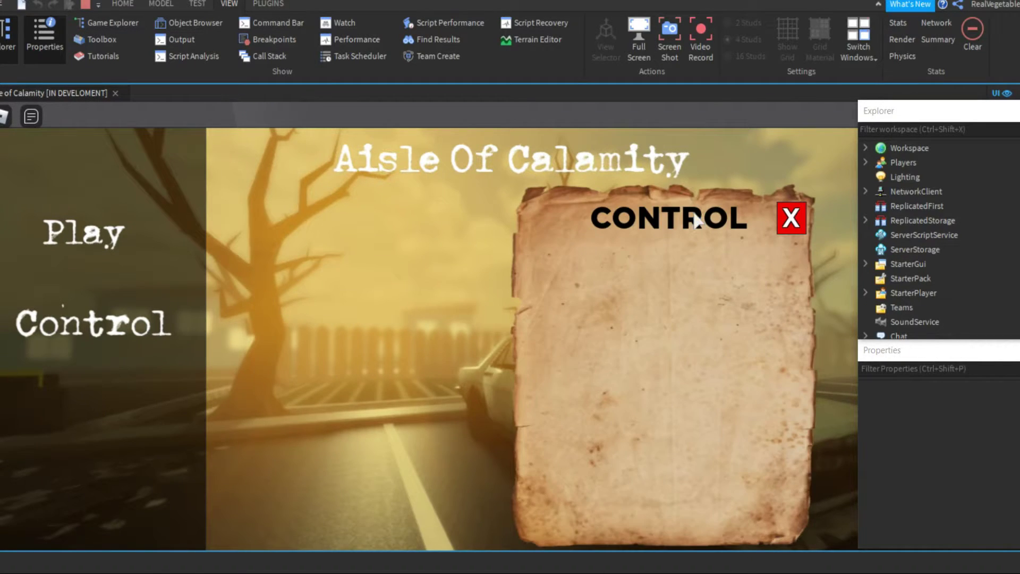
{"action": "left_click", "coordinate": [791, 220]}
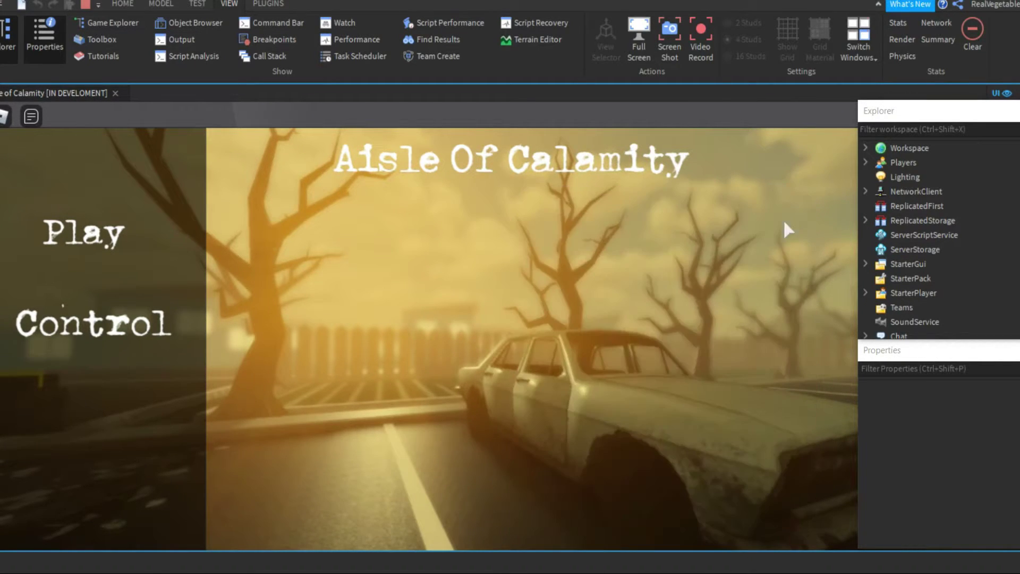
{"action": "left_click", "coordinate": [85, 6]}
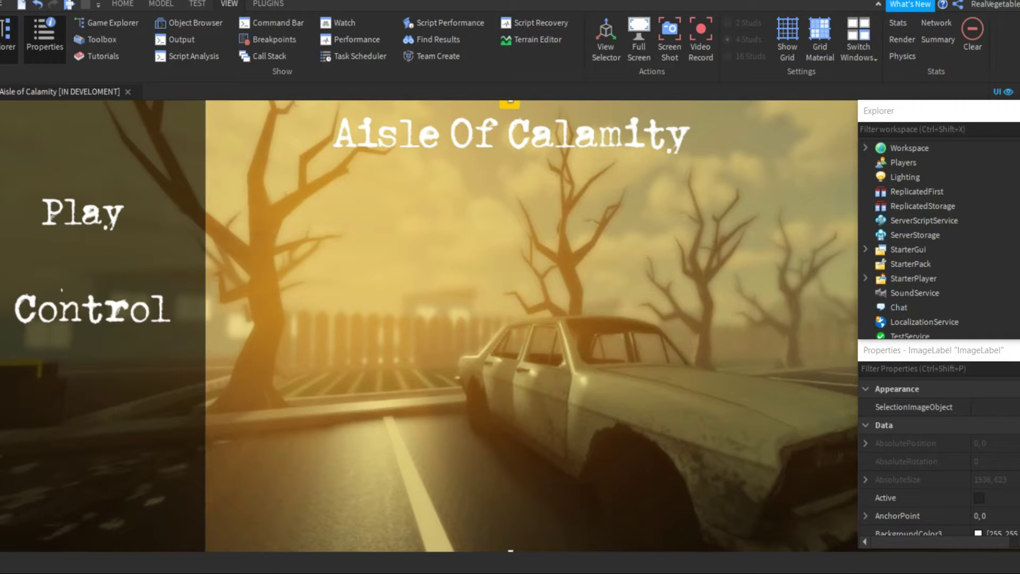
In the Work place, insert a block part and put it on the ground in front of the red half-circle
{"action": "mouse_move", "coordinate": [473, 564]}
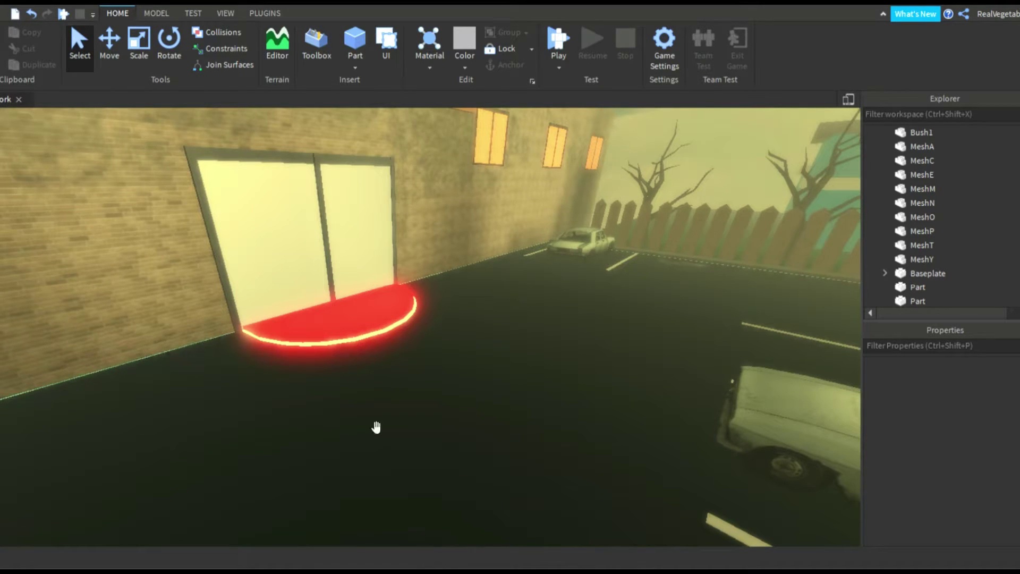
{"action": "left_click", "coordinate": [355, 47]}
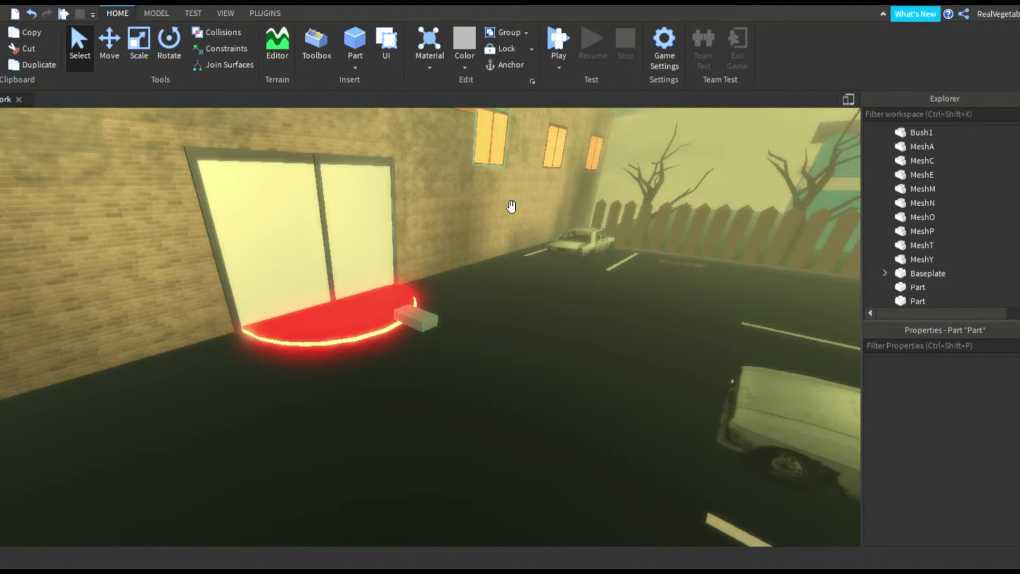
{"action": "left_click_drag", "start_coordinate": [427, 324], "coordinate": [458, 418]}
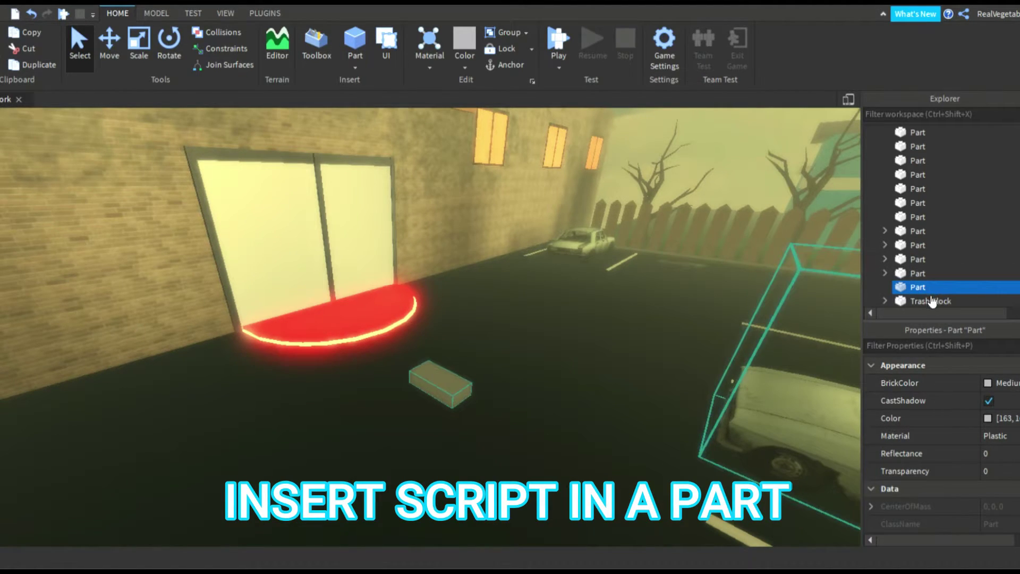
Add a Script to the new part and clear its default code
{"action": "left_click", "coordinate": [935, 287]}
{"action": "left_click", "coordinate": [970, 296]}
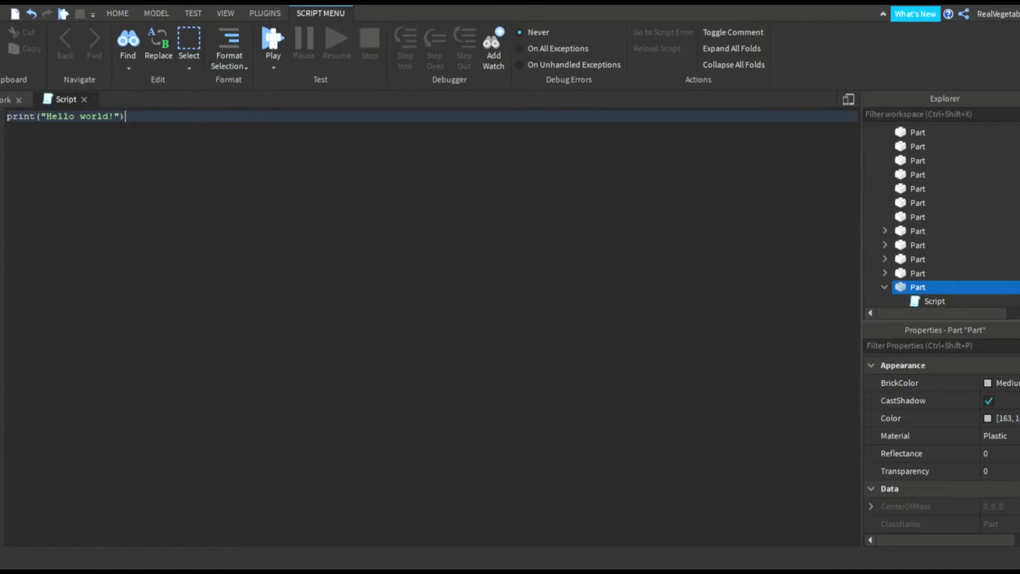
{"action": "key", "text": "ctrl+a"}
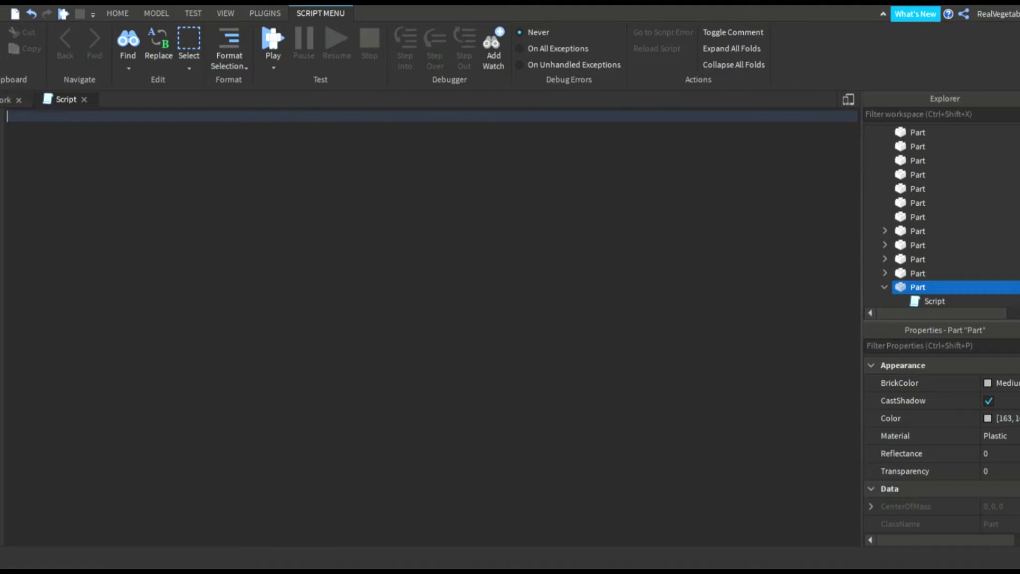
Enter a Touched script that sends the touching player through TeleportService to Place 965894514
{"action": "left_click", "coordinate": [4, 100]}
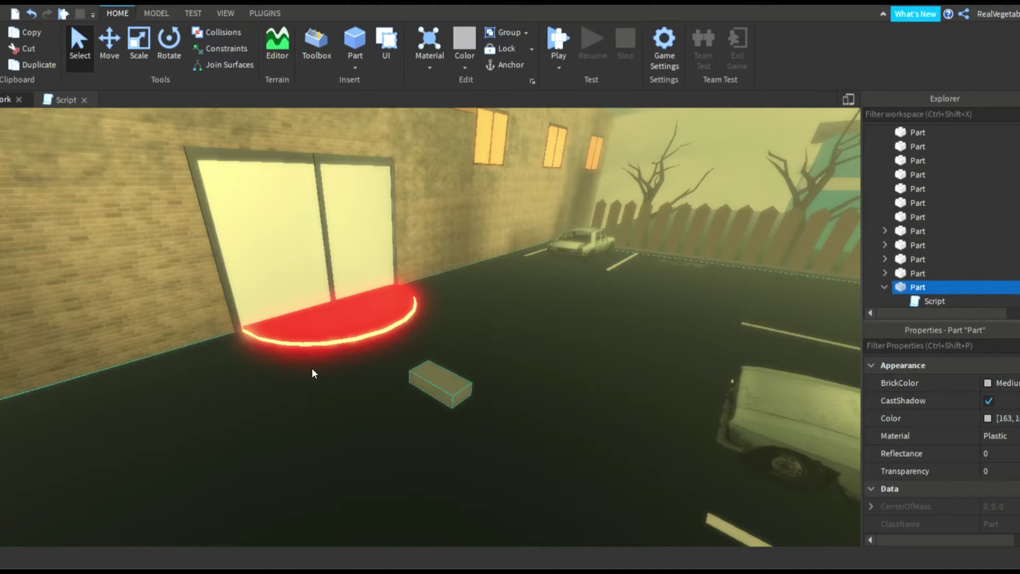
{"action": "left_click", "coordinate": [934, 301]}
{"action": "left_click", "coordinate": [57, 102]}
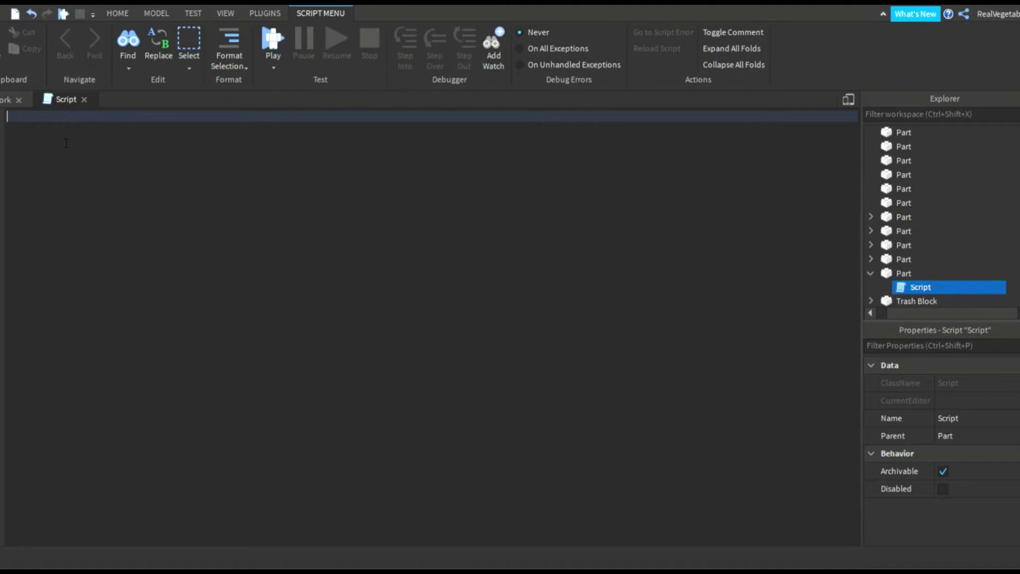
{"action": "type", "text": "local TeleportService = game:GetService(\"TeleportService\")  local Place = 965894514    script.Parent.Touched:connect(function(hit)  \tlocal player = game.Players:GetPlayerFromCharacter(hit.Parent)  \tif player then  \t\tTeleportService:Teleport(Place, player)  \tend  end)"}
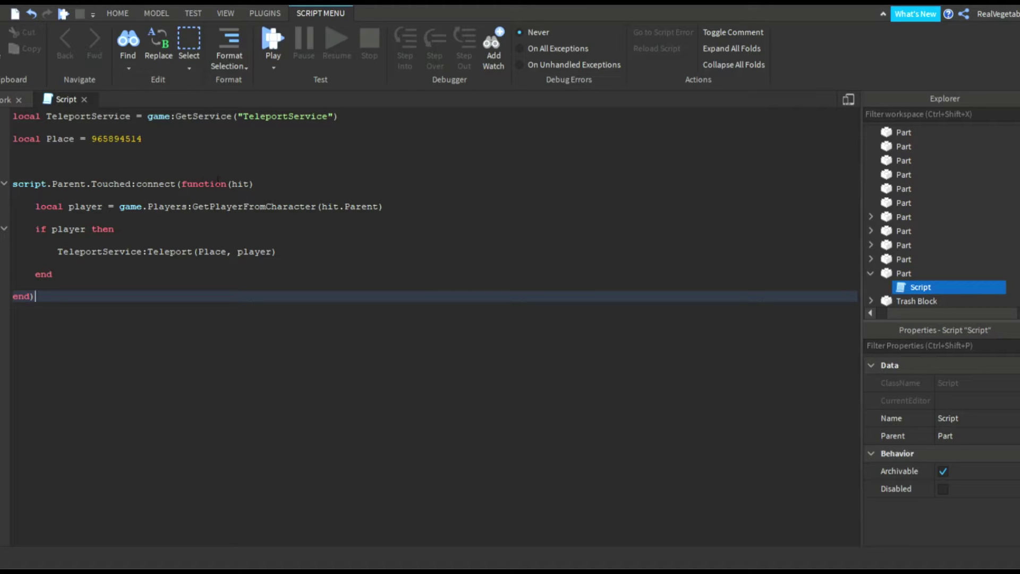
Select the teleport part in the scene and turn off its CanCollide property
{"action": "left_click", "coordinate": [7, 100]}
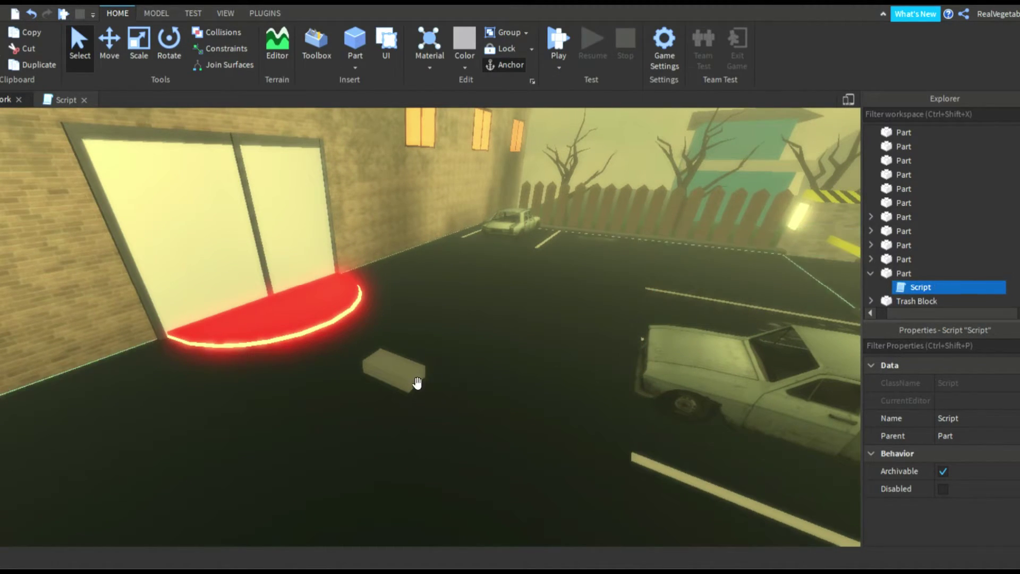
{"action": "left_click", "coordinate": [399, 372]}
{"action": "scroll", "coordinate": [927, 230], "scroll_direction": "down", "scroll_amount": 4}
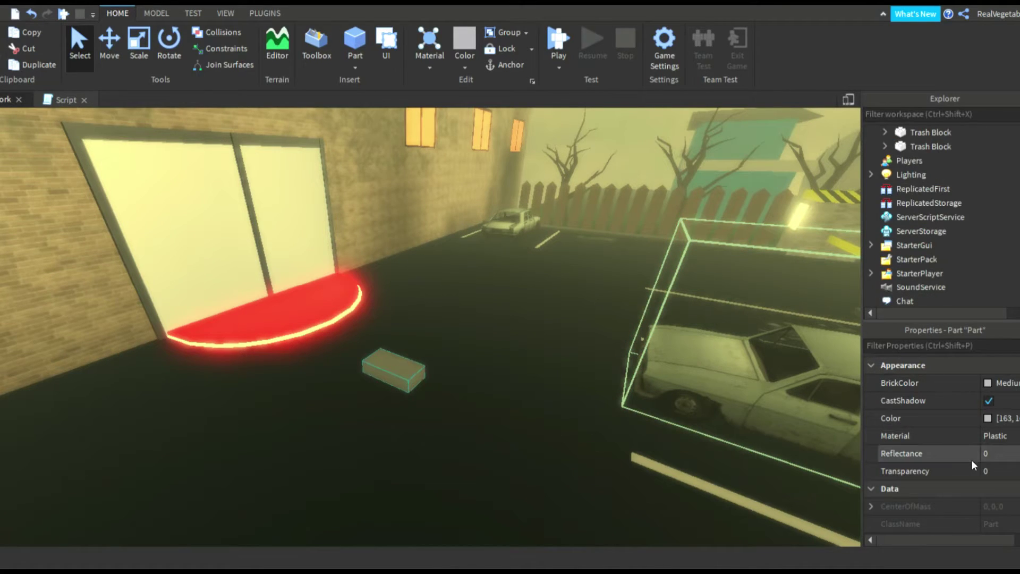
{"action": "scroll", "coordinate": [978, 462], "scroll_direction": "down", "scroll_amount": 5}
{"action": "left_click", "coordinate": [988, 453]}
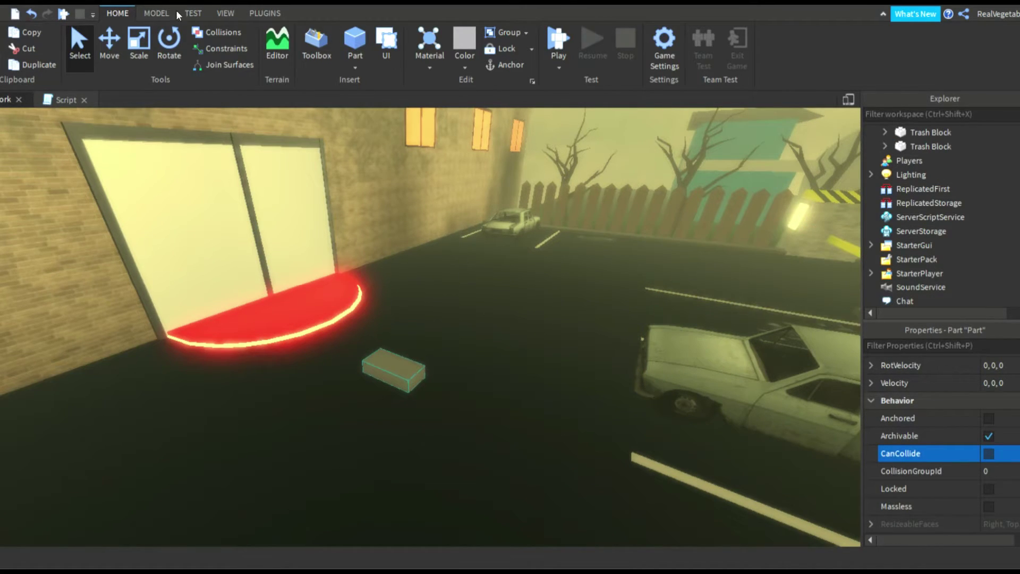
Move the teleport part onto the red half-circle against the glass doors
{"action": "left_click", "coordinate": [135, 49]}
{"action": "right_click_drag", "start_coordinate": [384, 307], "coordinate": [460, 332]}
{"action": "scroll", "coordinate": [460, 333], "scroll_direction": "up", "scroll_amount": 3}
{"action": "left_click_drag", "start_coordinate": [628, 352], "coordinate": [203, 282]}
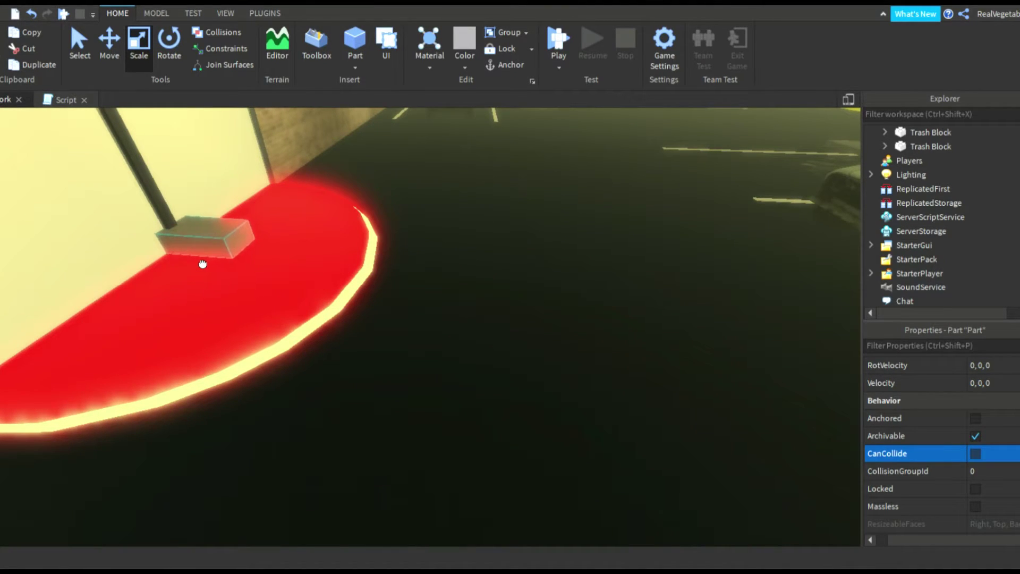
Stretch the teleport part with the Scale tool so it spans the width of the glass doors
{"action": "right_click_drag", "start_coordinate": [213, 268], "coordinate": [214, 265]}
{"action": "left_click_drag", "start_coordinate": [406, 334], "coordinate": [681, 357]}
{"action": "key", "text": "a"}
{"action": "right_click_drag", "start_coordinate": [680, 356], "coordinate": [668, 353]}
{"action": "left_click_drag", "start_coordinate": [542, 319], "coordinate": [348, 320]}
{"action": "key", "text": "d"}
{"action": "right_click_drag", "start_coordinate": [722, 356], "coordinate": [705, 356]}
{"action": "key", "text": "a"}
Make the teleport part invisible with a Transparency of 1
{"action": "scroll", "coordinate": [983, 398], "scroll_direction": "up", "scroll_amount": 3}
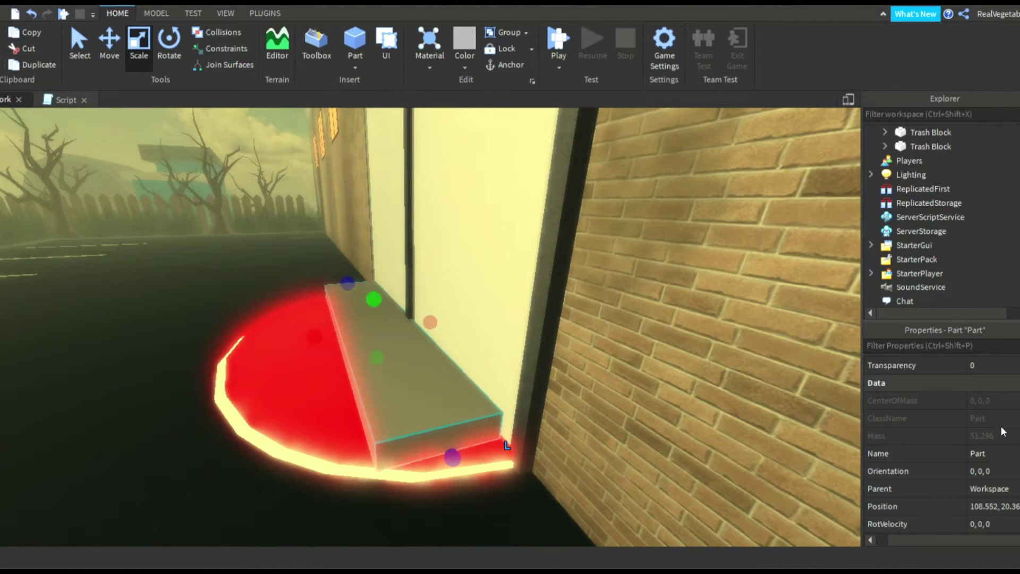
{"action": "scroll", "coordinate": [1003, 470], "scroll_direction": "down", "scroll_amount": 3}
{"action": "scroll", "coordinate": [1007, 481], "scroll_direction": "up", "scroll_amount": 3}
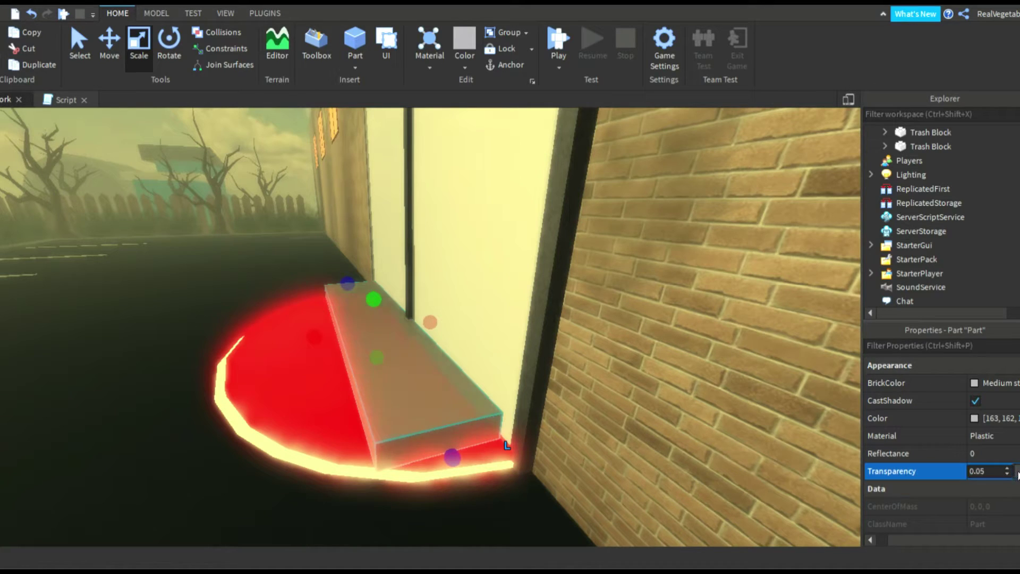
{"action": "left_click_drag", "start_coordinate": [1018, 475], "coordinate": [1019, 475]}
{"action": "scroll", "coordinate": [966, 237], "scroll_direction": "up", "scroll_amount": 3}
{"action": "double_click", "coordinate": [932, 245]}
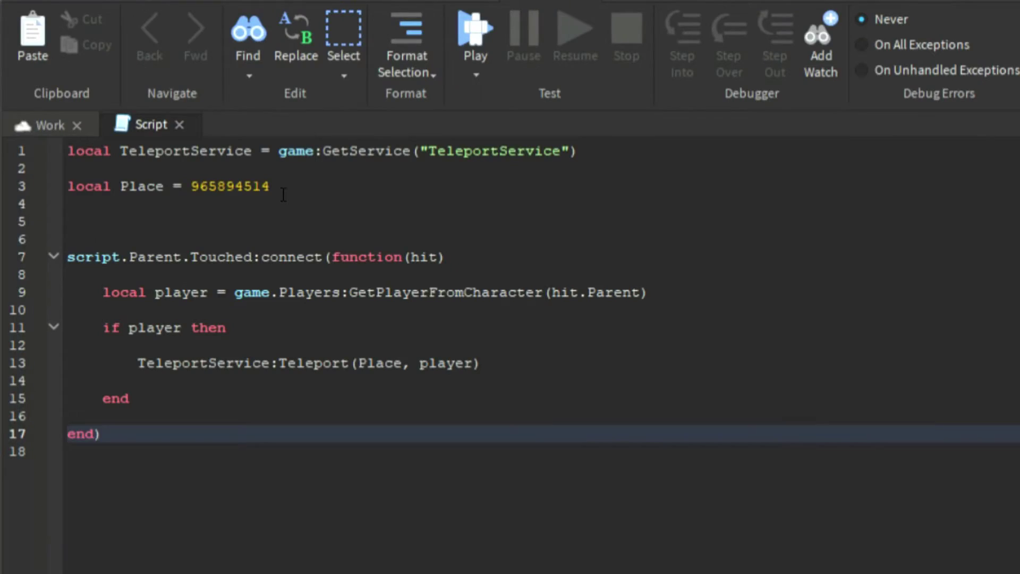
{"action": "double_click", "coordinate": [130, 77]}
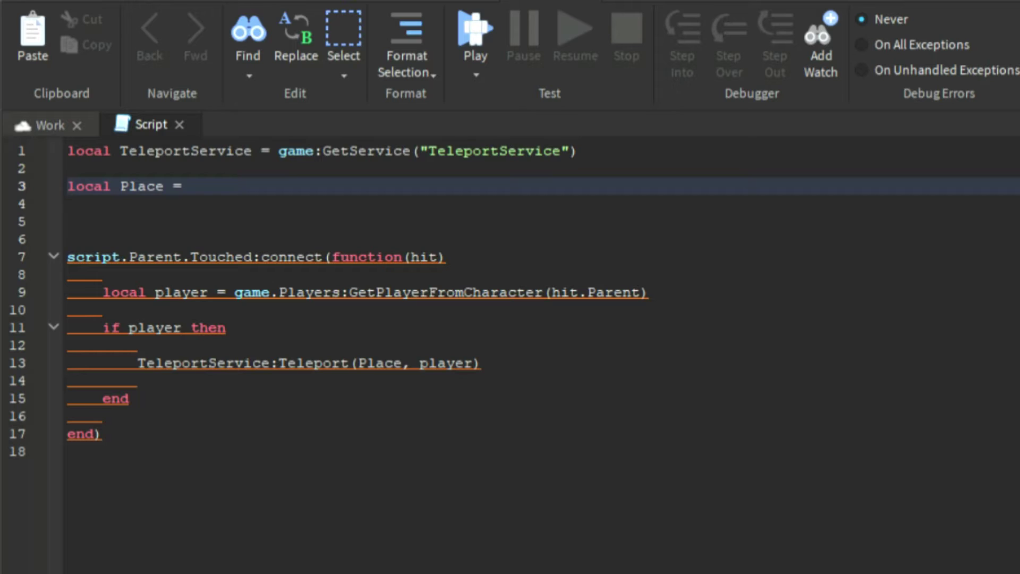
{"action": "key", "text": "ctrl+v"}
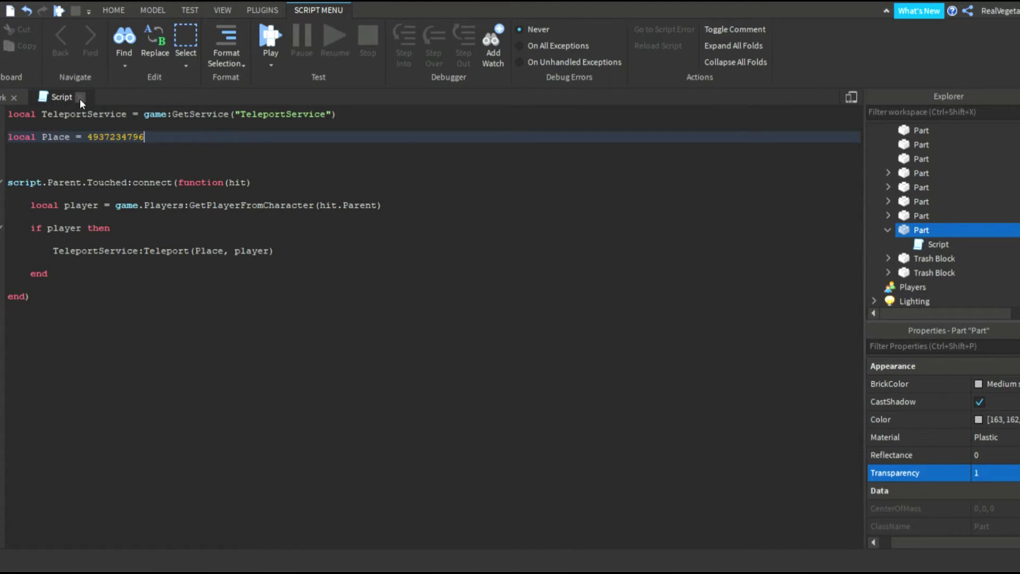
{"action": "left_click", "coordinate": [80, 97]}
Show the Output window and start a play test of the teleport area
{"action": "left_click", "coordinate": [223, 10]}
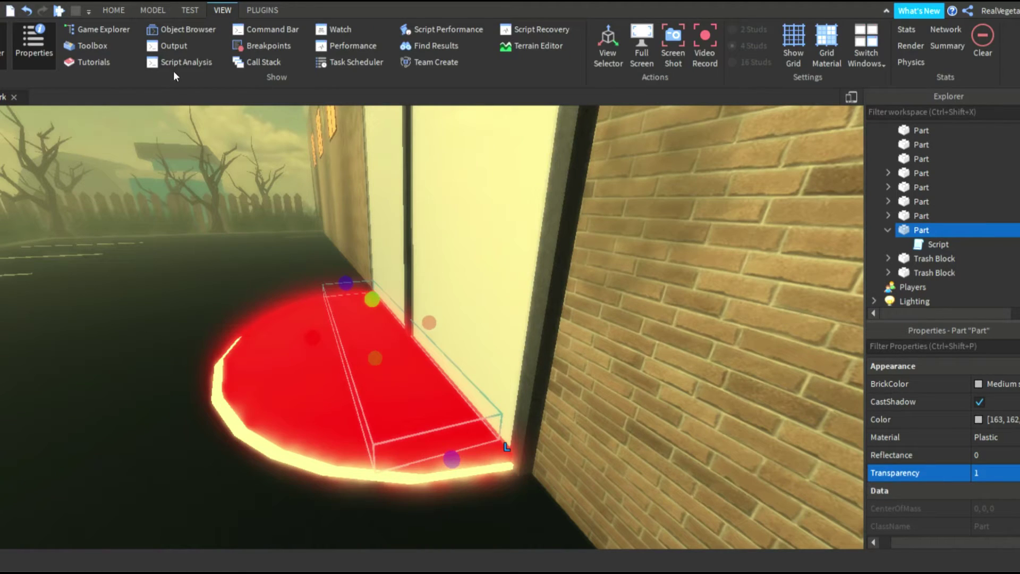
{"action": "left_click", "coordinate": [173, 48]}
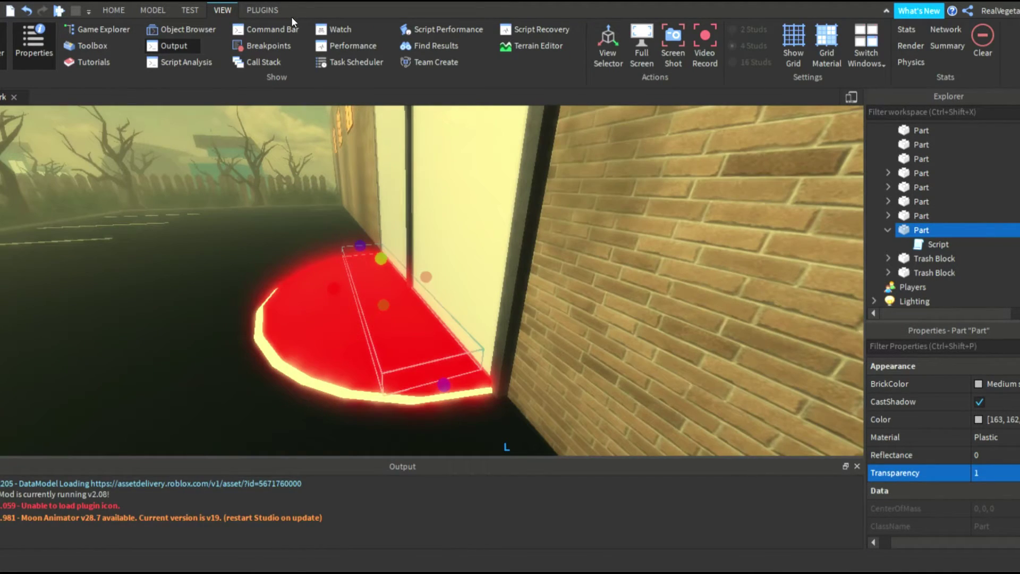
{"action": "left_click", "coordinate": [262, 10]}
{"action": "left_click", "coordinate": [56, 11]}
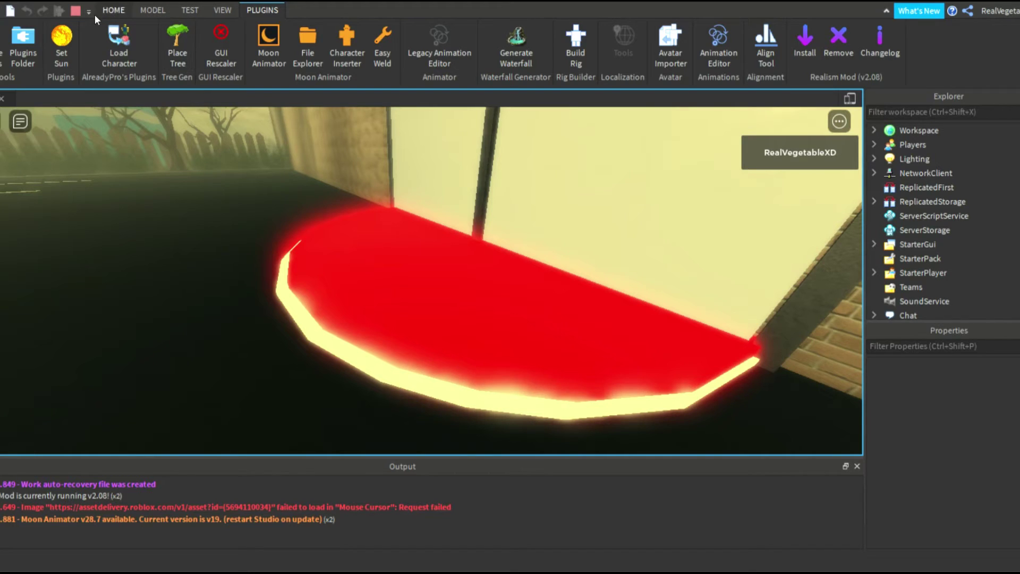
Stop the play test and anchor the invisible teleport part in front of the glass doors
{"action": "key", "text": "shift+F5"}
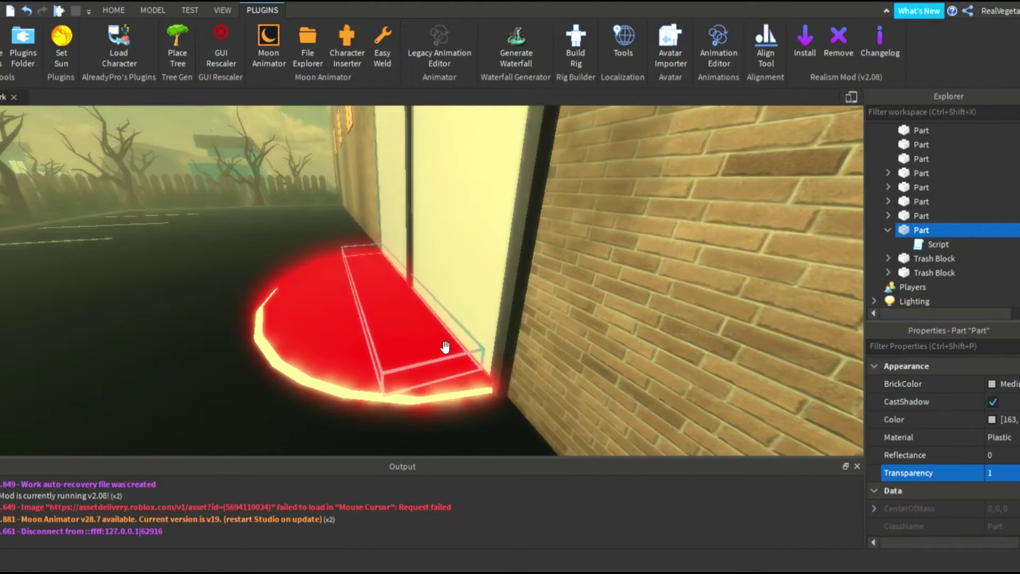
{"action": "left_click", "coordinate": [888, 228]}
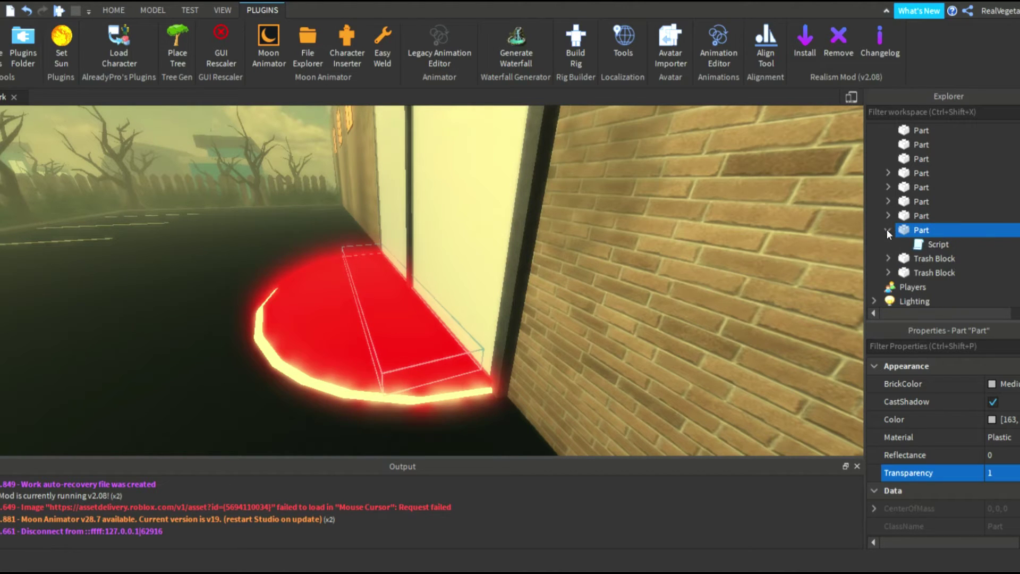
{"action": "key", "text": "f"}
{"action": "right_click_drag", "start_coordinate": [622, 285], "coordinate": [622, 285]}
{"action": "key", "text": "w"}
{"action": "key", "text": "a"}
{"action": "key", "text": "d"}
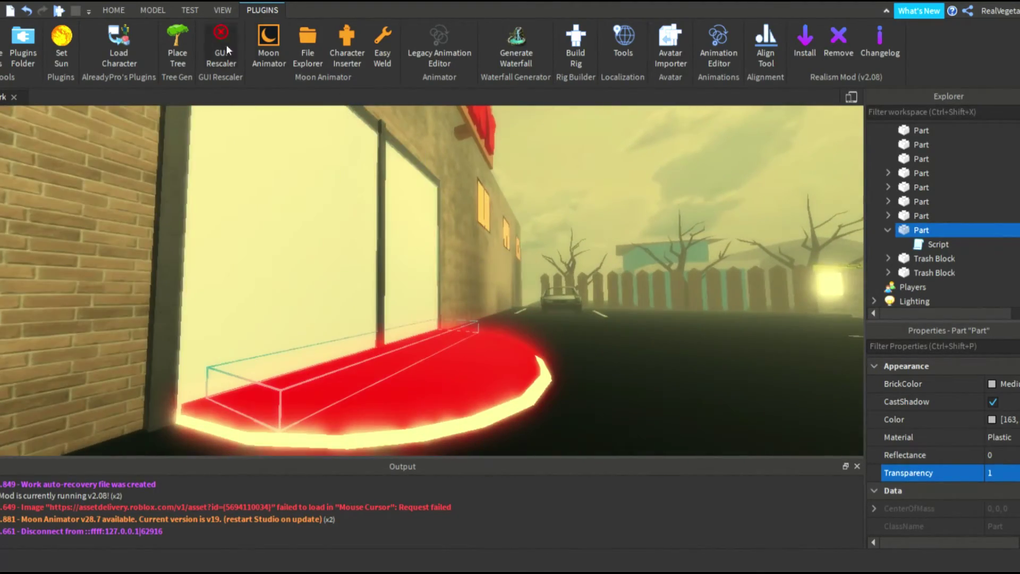
{"action": "left_click", "coordinate": [114, 10]}
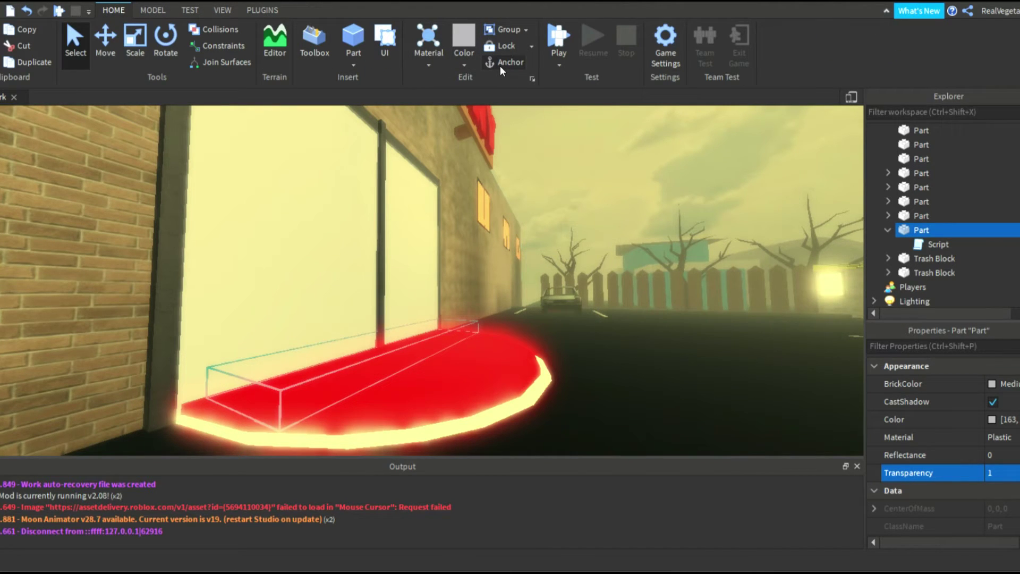
{"action": "key", "text": "a"}
{"action": "right_click_drag", "start_coordinate": [488, 304], "coordinate": [489, 304]}
{"action": "key", "text": "d"}
{"action": "right_click_drag", "start_coordinate": [638, 340], "coordinate": [637, 340]}
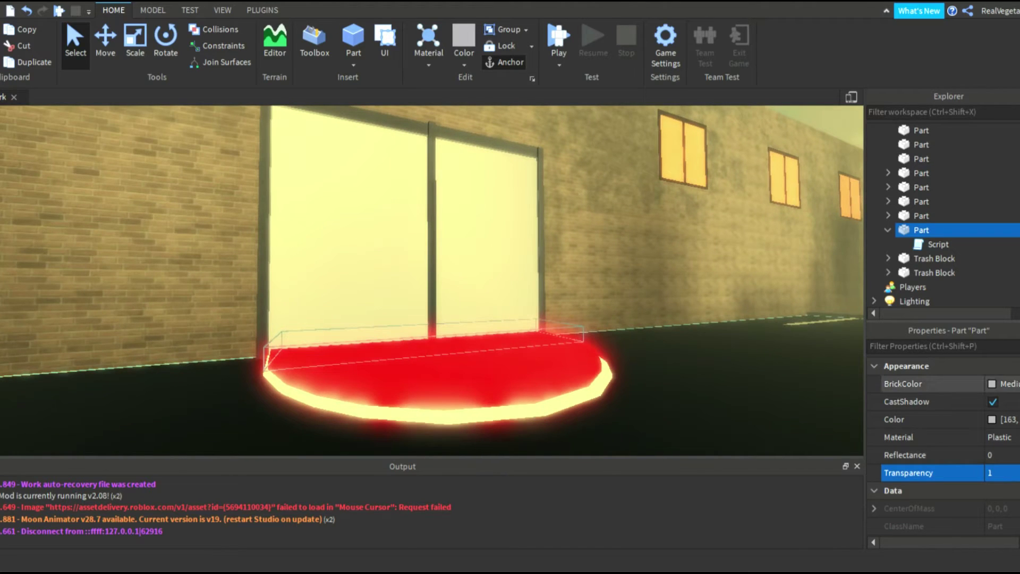
Turn on CanCollide for the invisible teleport part at the store entrance
{"action": "scroll", "coordinate": [970, 415], "scroll_direction": "down", "scroll_amount": 5}
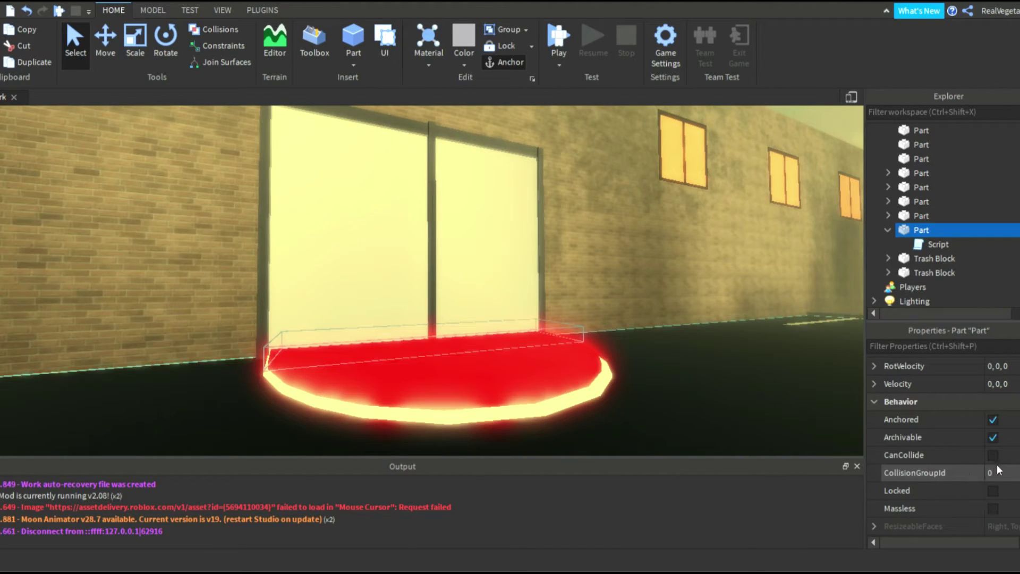
{"action": "left_click", "coordinate": [994, 455]}
{"action": "left_click", "coordinate": [995, 455]}
{"action": "right_click_drag", "start_coordinate": [649, 403], "coordinate": [592, 406]}
{"action": "key", "text": "s"}
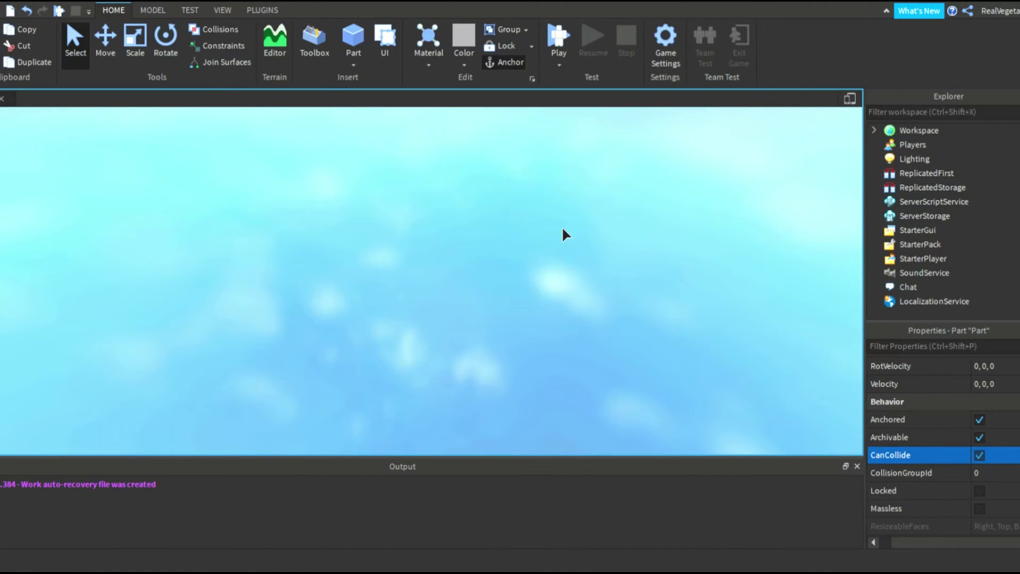
Run the game and walk the character across the red semicircle into the glass doors to test the teleport
{"action": "key", "text": "F5"}
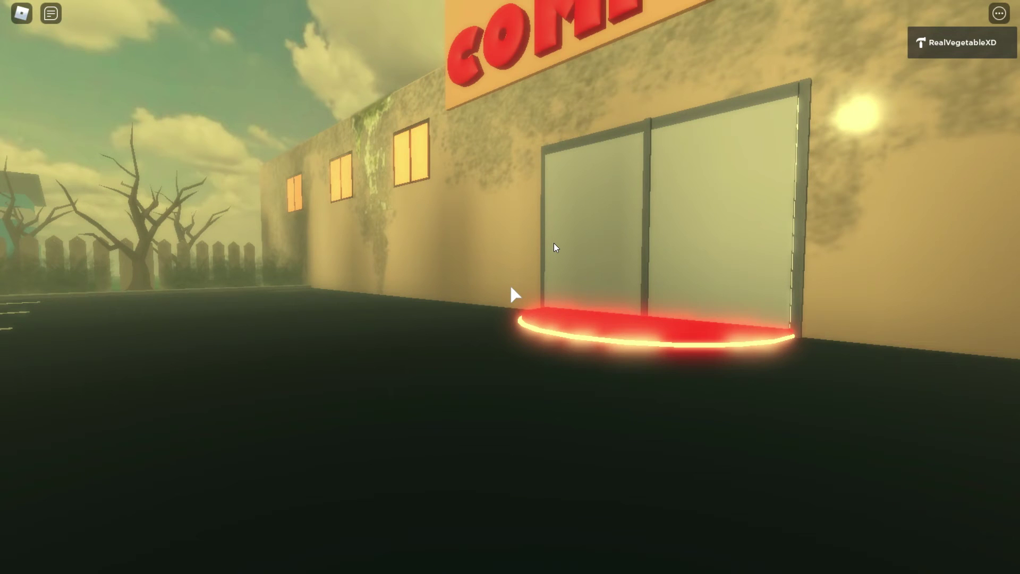
{"action": "left_click", "coordinate": [554, 244]}
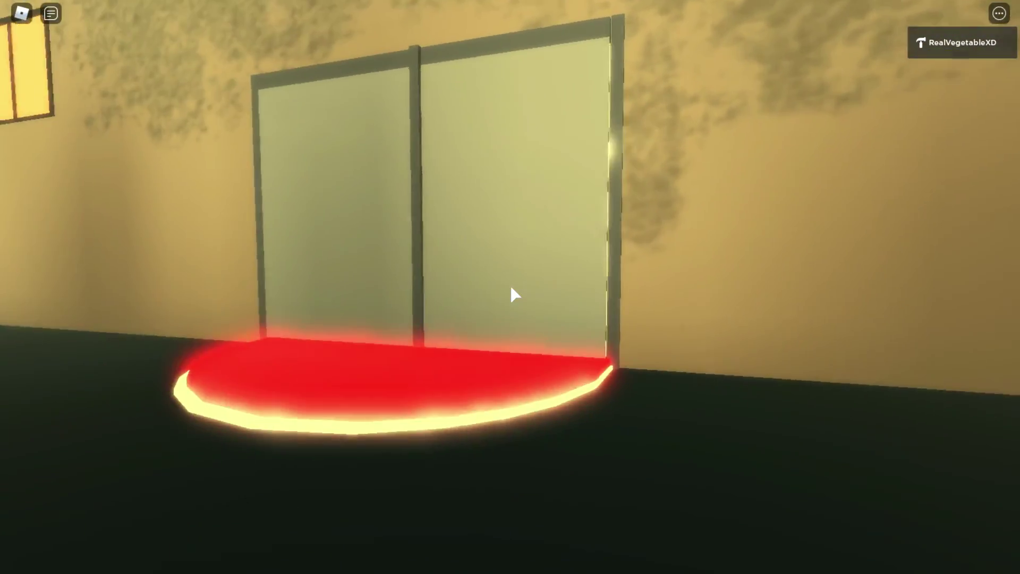
{"action": "key", "text": "w"}
{"action": "right_click_drag", "start_coordinate": [513, 295], "coordinate": [513, 295]}
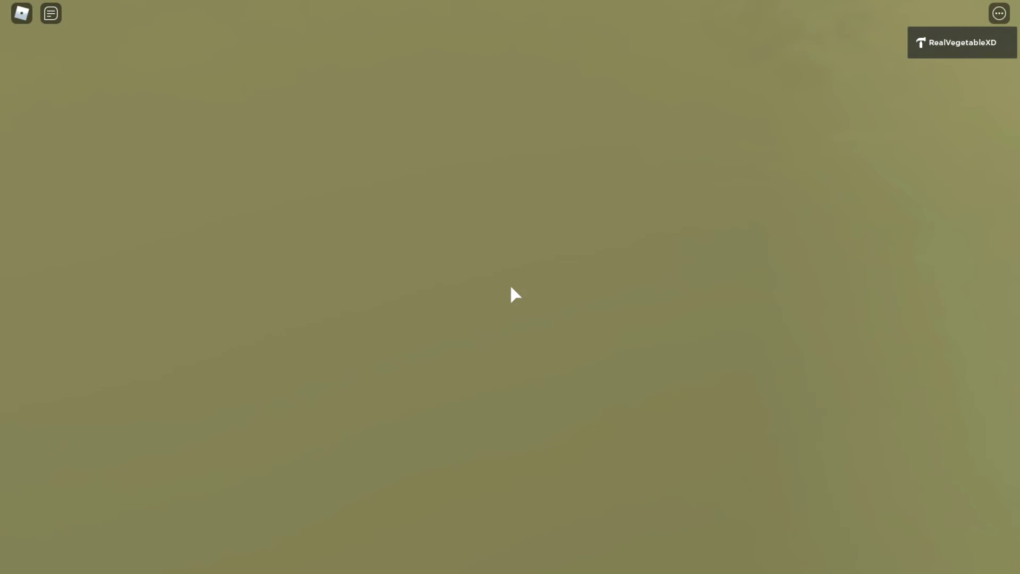